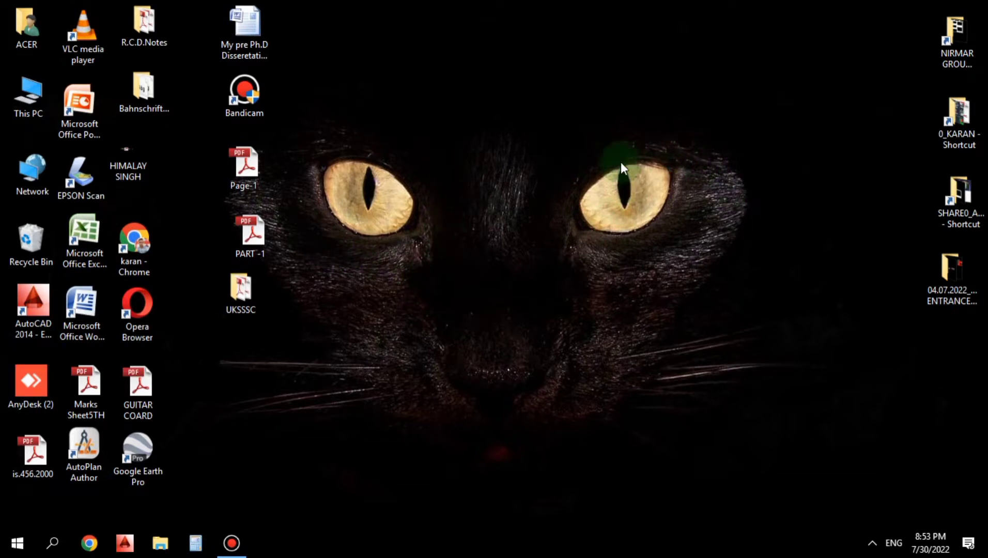
# Launch AutoCAD 2014 from its desktop icon and let it load to the Welcome screen
pyautogui.doubleClick(28, 306)
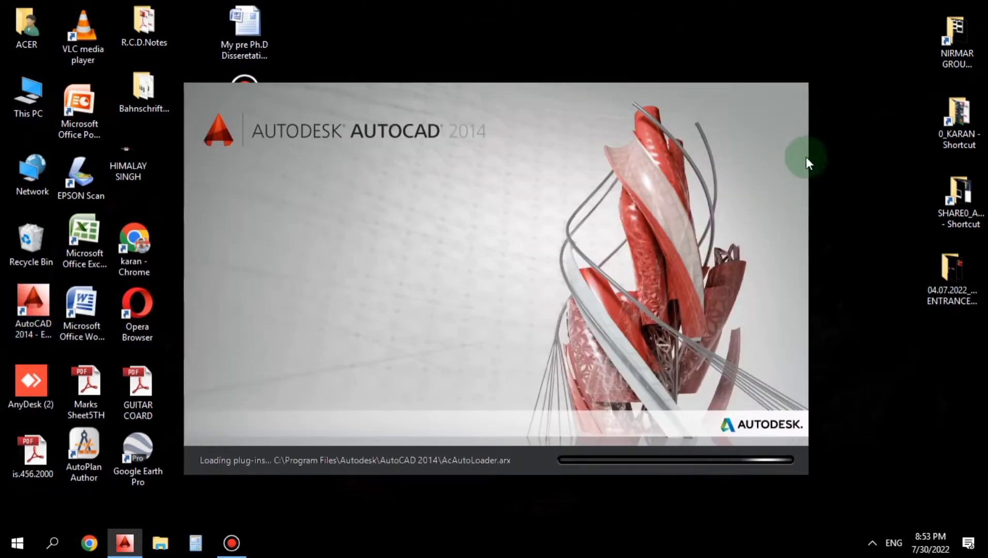
pyautogui.rightClick(619, 17)
pyautogui.click(649, 60)
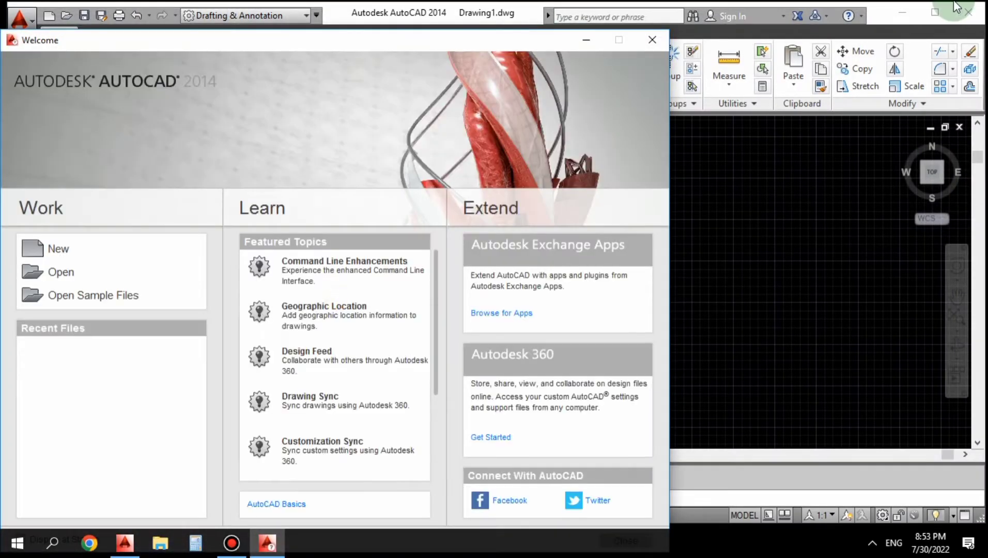
# Close the Welcome screen and pan the view to the empty drawing area
pyautogui.click(655, 41)
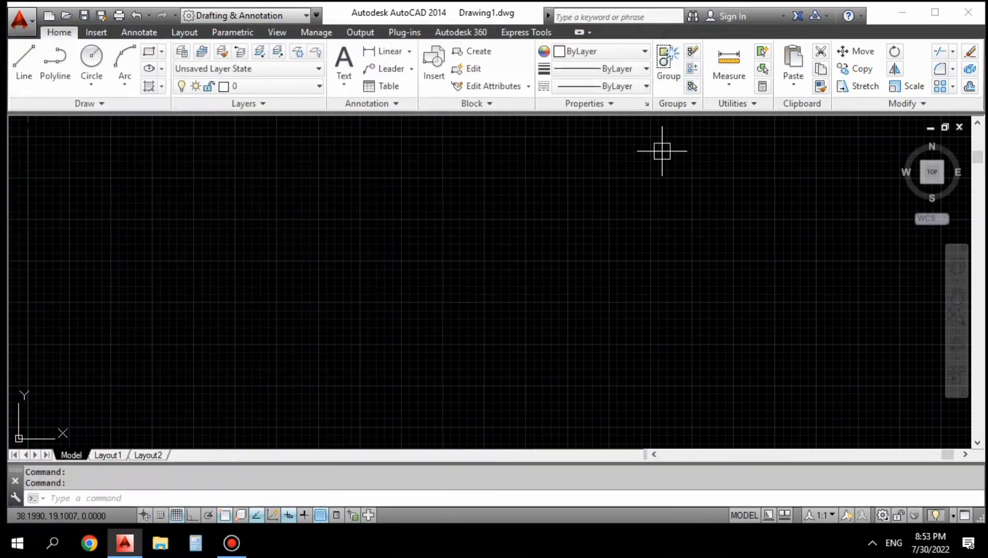
pyautogui.moveTo(441, 311); pyautogui.dragTo(520, 311, button='middle')
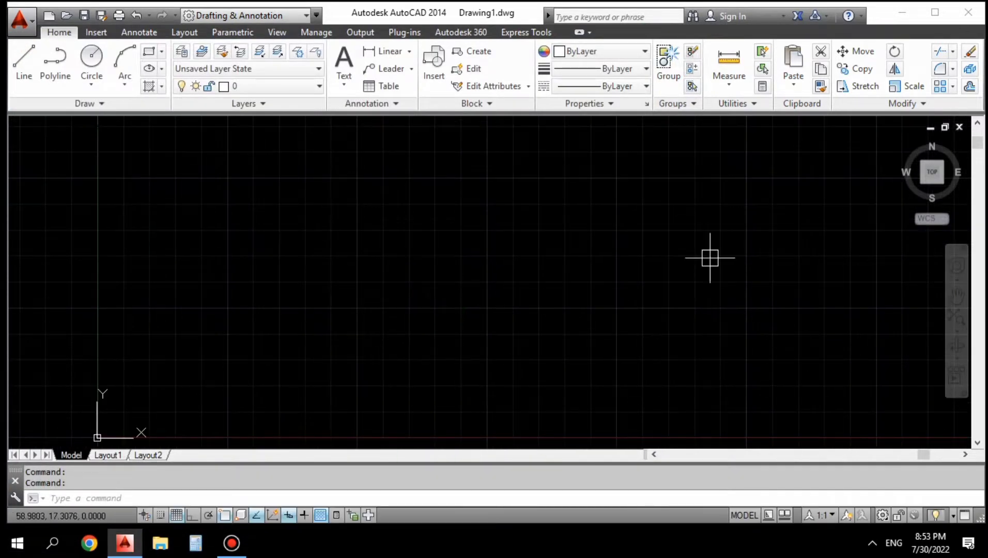
pyautogui.press('Escape')
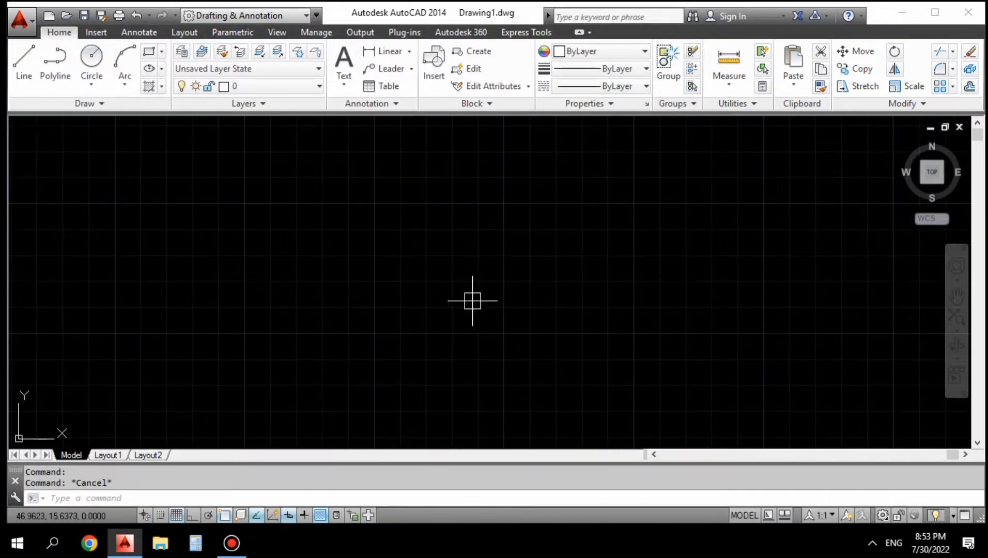
pyautogui.press('Escape')
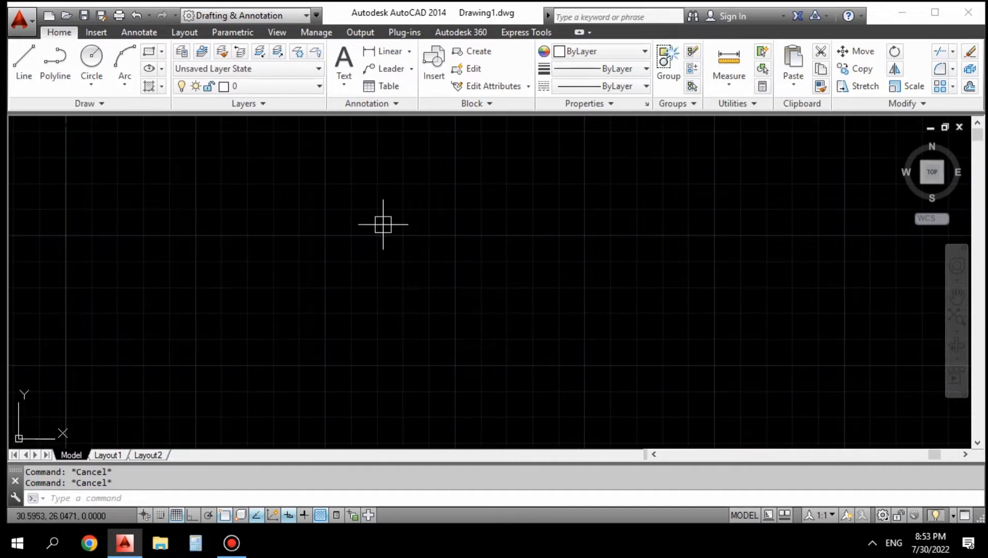
pyautogui.moveTo(539, 327); pyautogui.dragTo(506, 305, button='middle')
pyautogui.write('L')
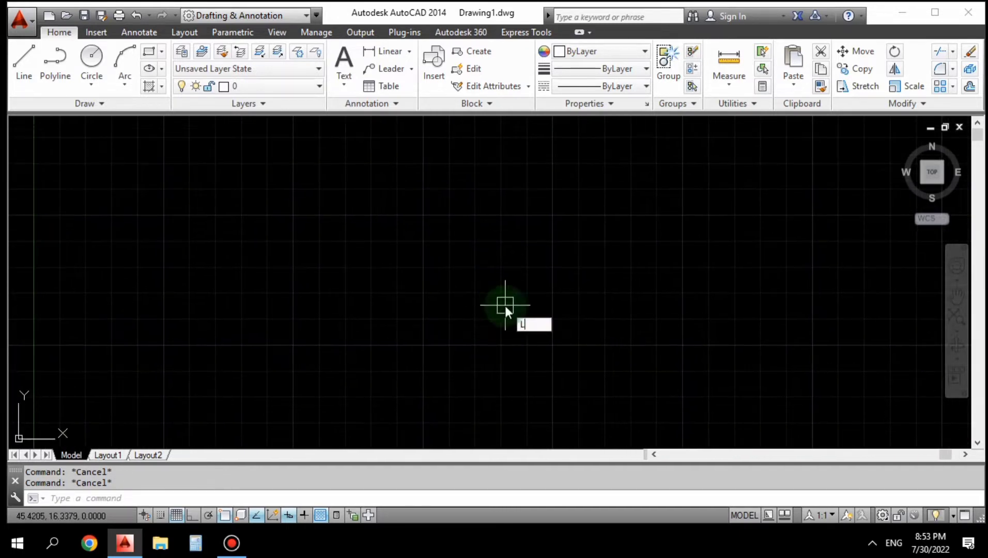
# Draw a straight horizontal line with Ortho (F8) turned on
pyautogui.press('Return')
pyautogui.press('Return')
pyautogui.click(434, 263)
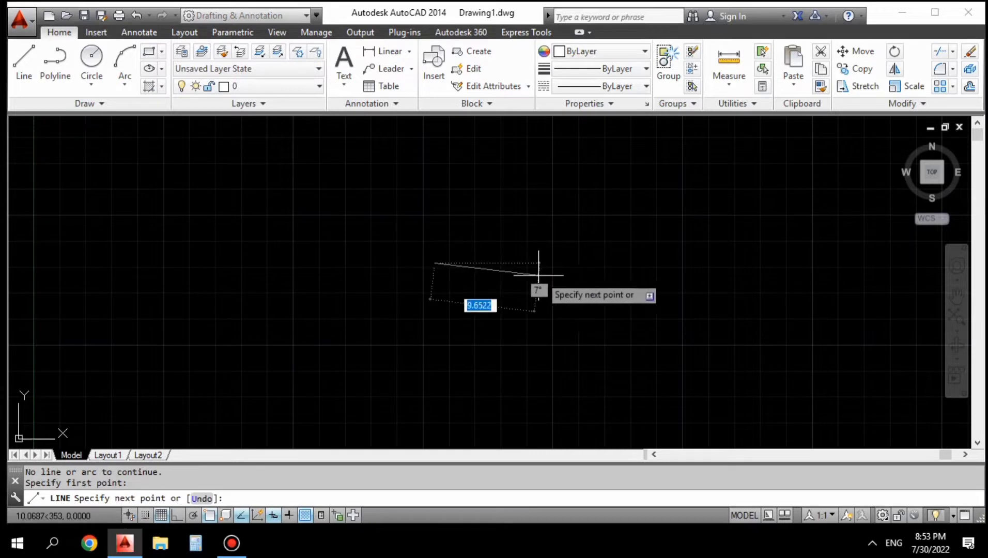
pyautogui.press('F8')
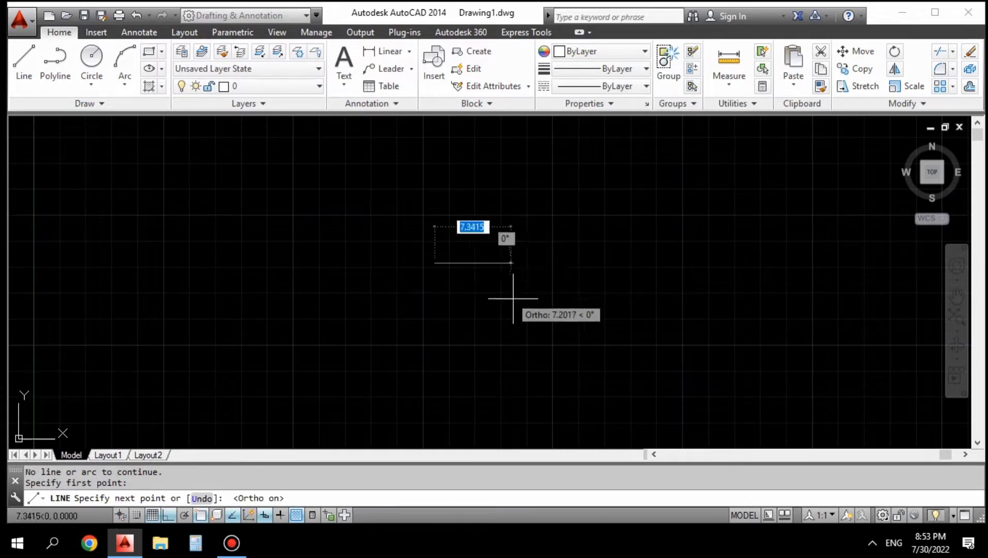
pyautogui.click(574, 276)
pyautogui.press('Escape')
pyautogui.scroll(4, 476, 274)
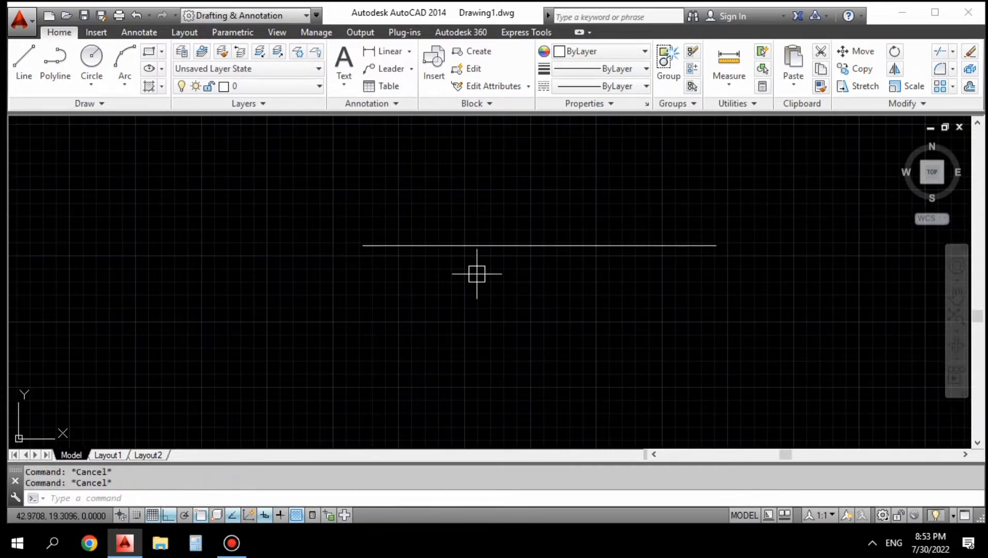
# Add a linear dimension (DLI) above the line reading 13.4245
pyautogui.write('dli')
pyautogui.press('Return')
pyautogui.click(497, 251)
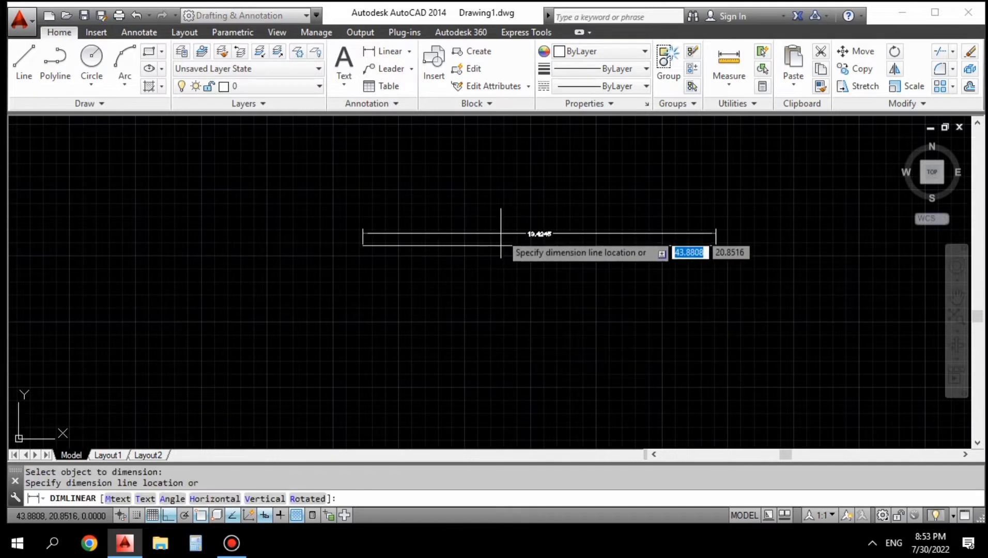
pyautogui.scroll(3, 504, 243)
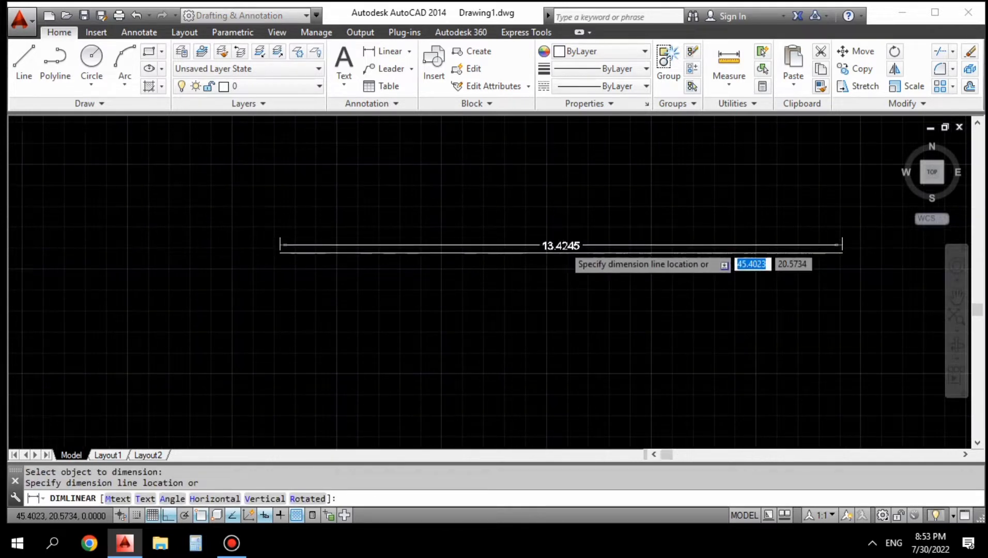
pyautogui.scroll(3, 563, 247)
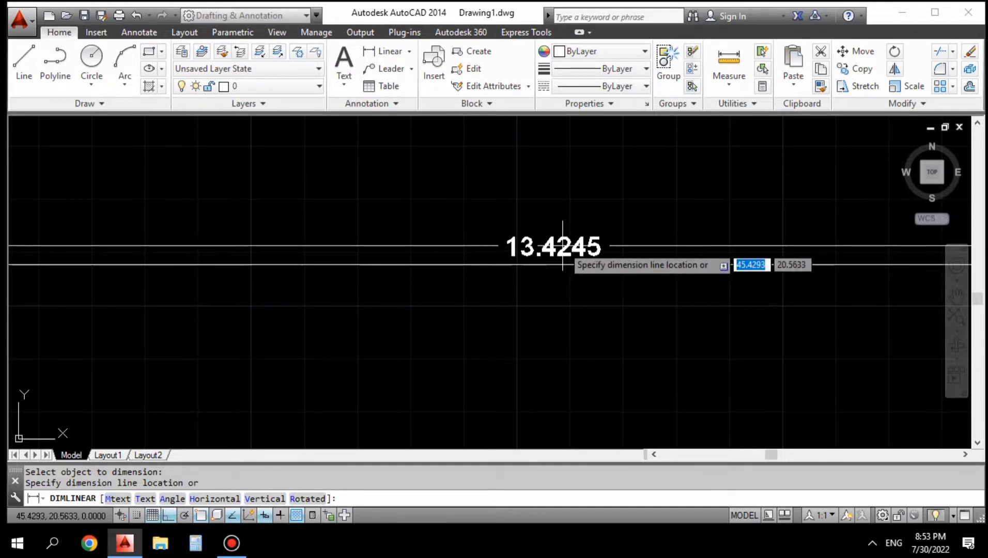
pyautogui.scroll(-4, 562, 252)
pyautogui.scroll(2, 569, 243)
pyautogui.scroll(-2, 574, 238)
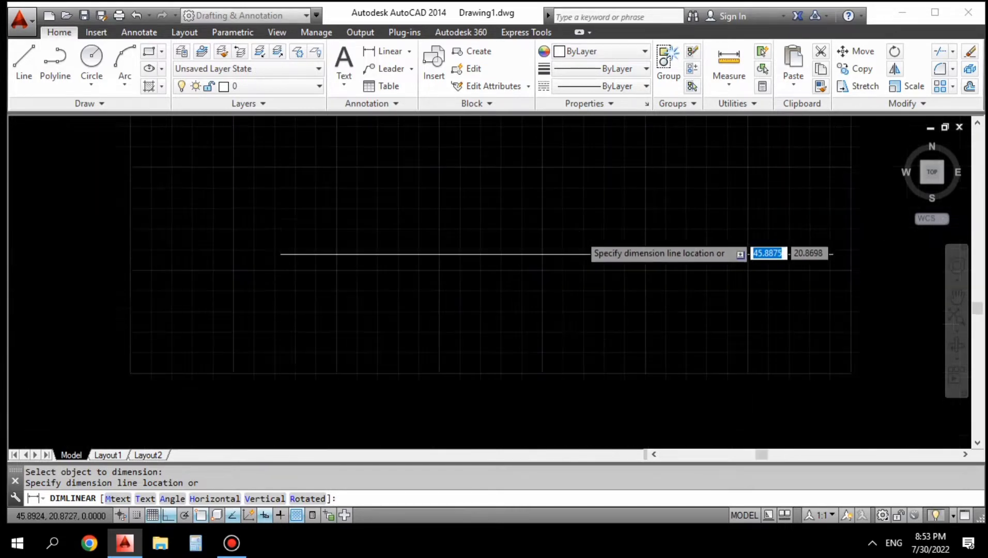
pyautogui.click(579, 236)
pyautogui.press('Escape')
# Cancel a stray selection window and bring up the Drawing Units dialog
pyautogui.click(593, 301)
pyautogui.press('Escape')
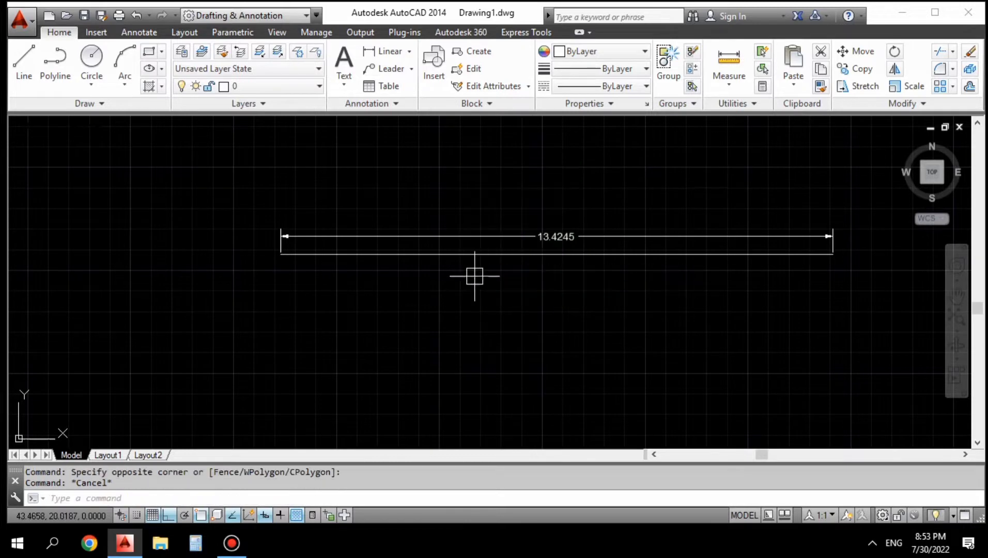
pyautogui.write('UN')
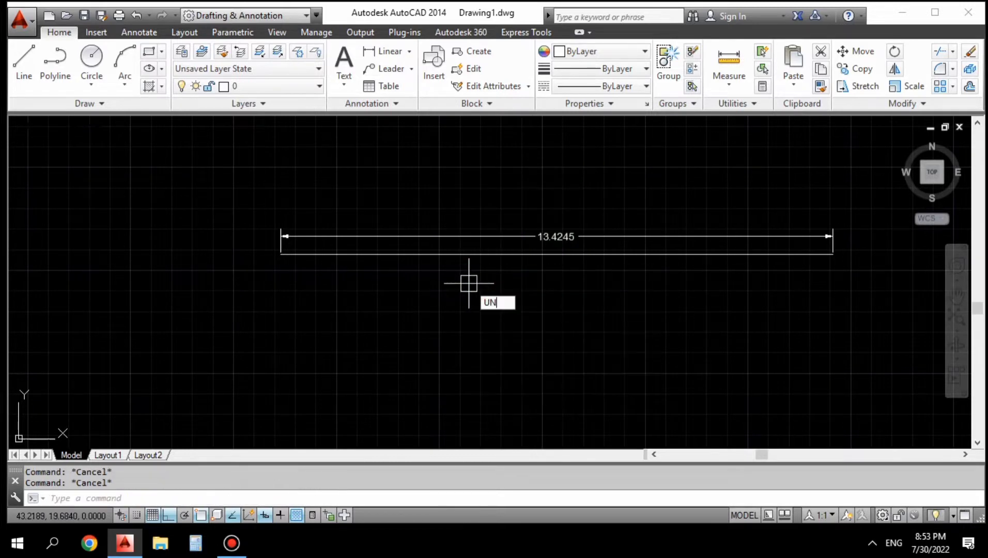
pyautogui.press('Return')
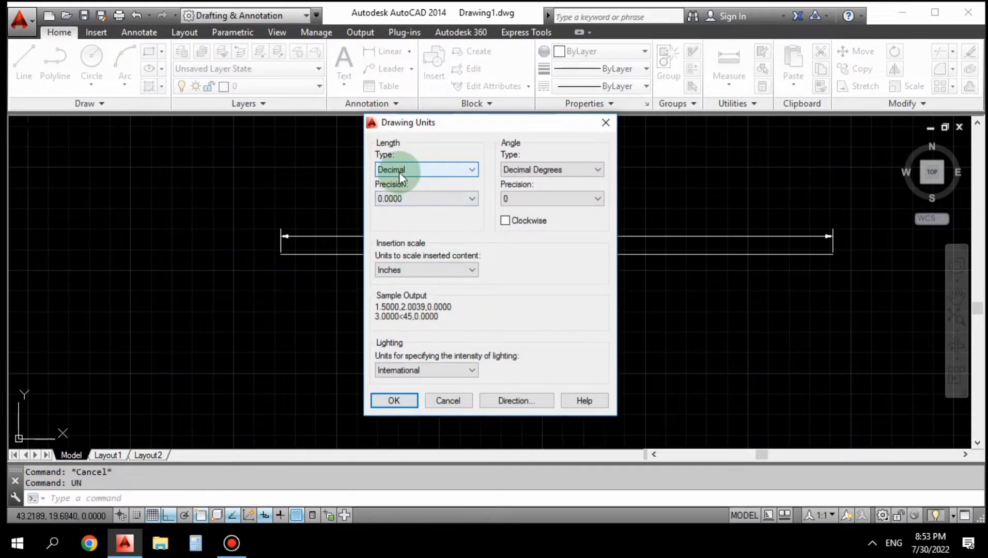
# Set Decimal length with 0.00 length and angle precision and Meters insertion scale
pyautogui.click(398, 172)
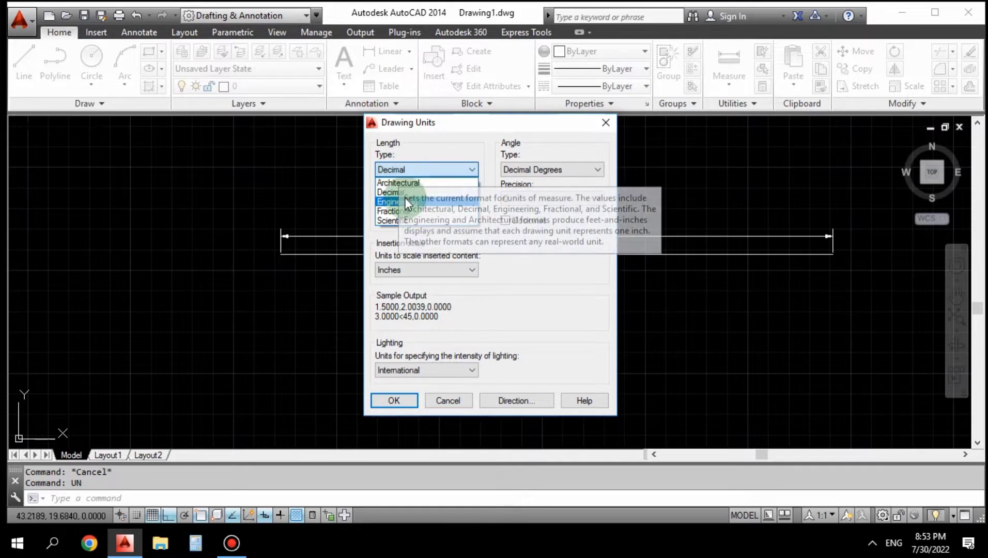
pyautogui.click(401, 191)
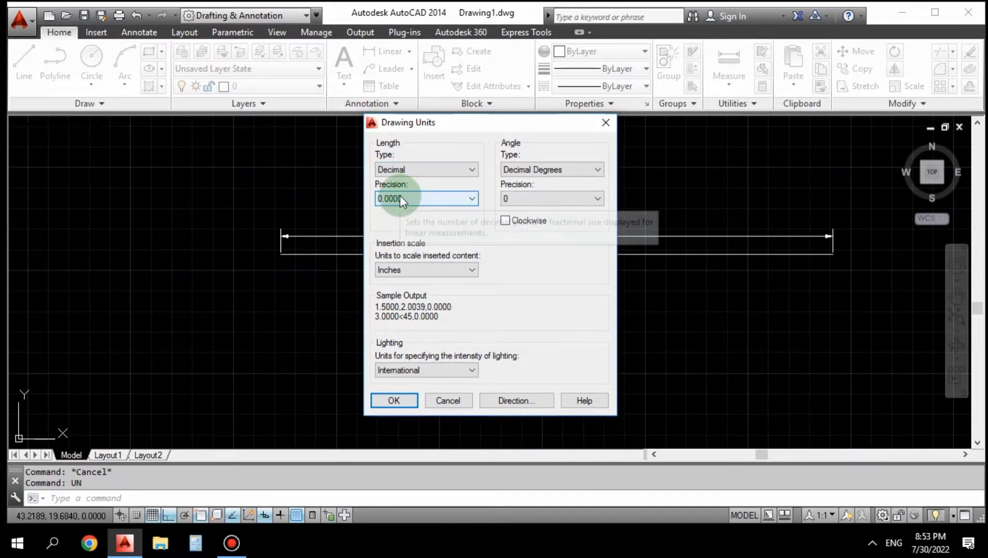
pyautogui.click(407, 199)
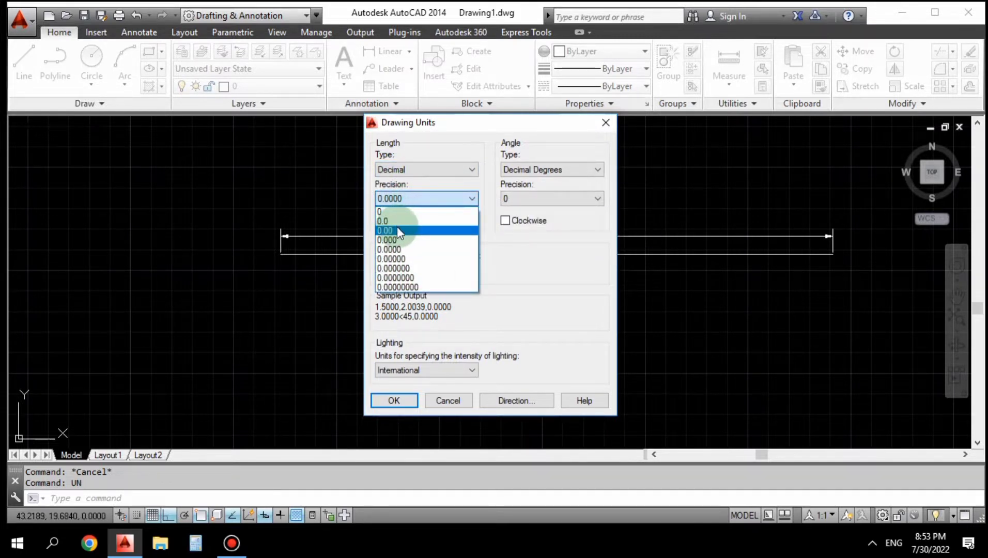
pyautogui.click(398, 230)
pyautogui.click(510, 200)
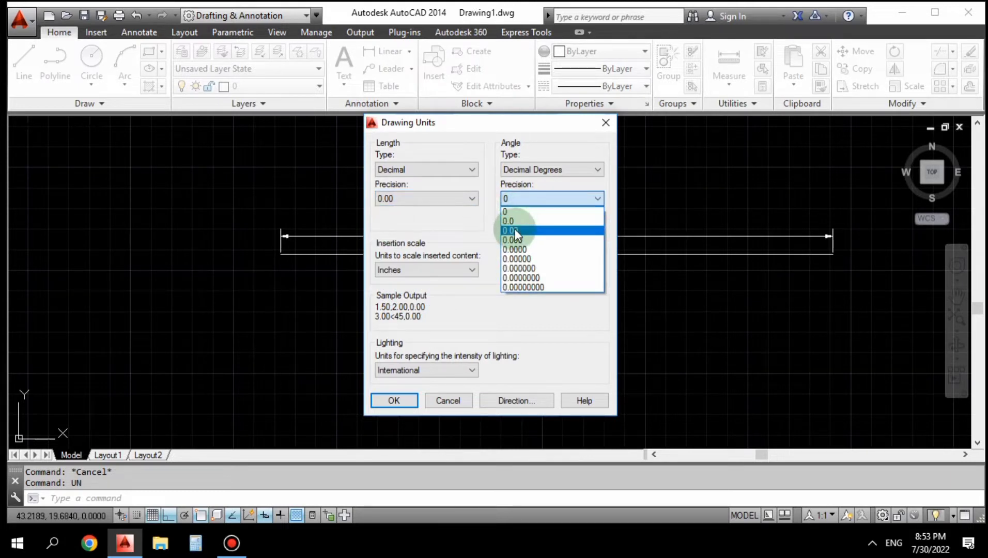
pyautogui.click(514, 230)
pyautogui.moveTo(427, 269)
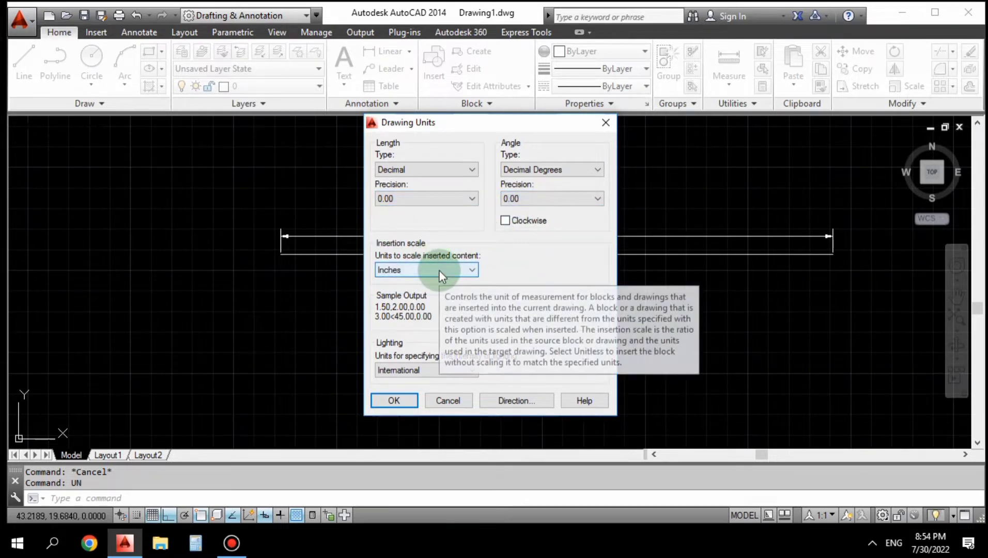
pyautogui.click(418, 266)
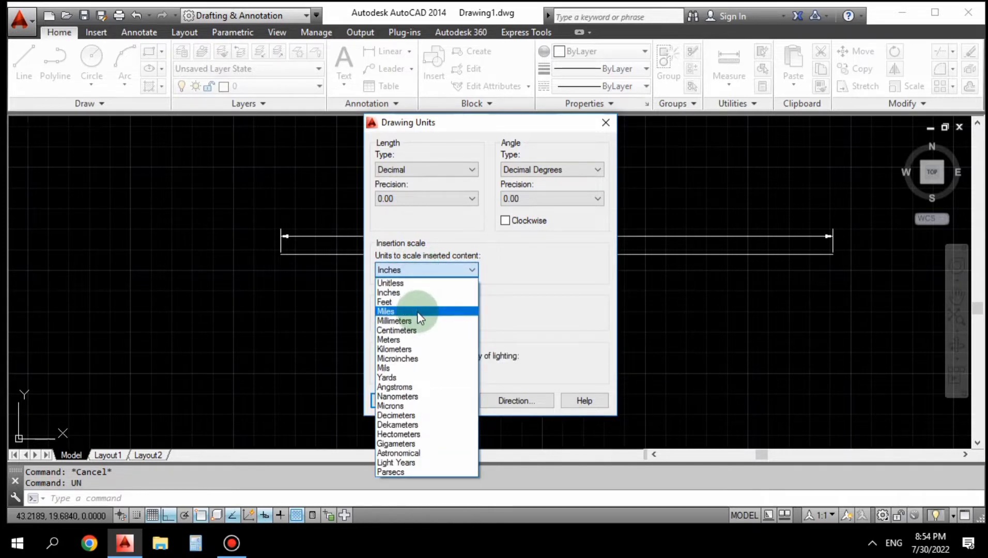
pyautogui.click(402, 340)
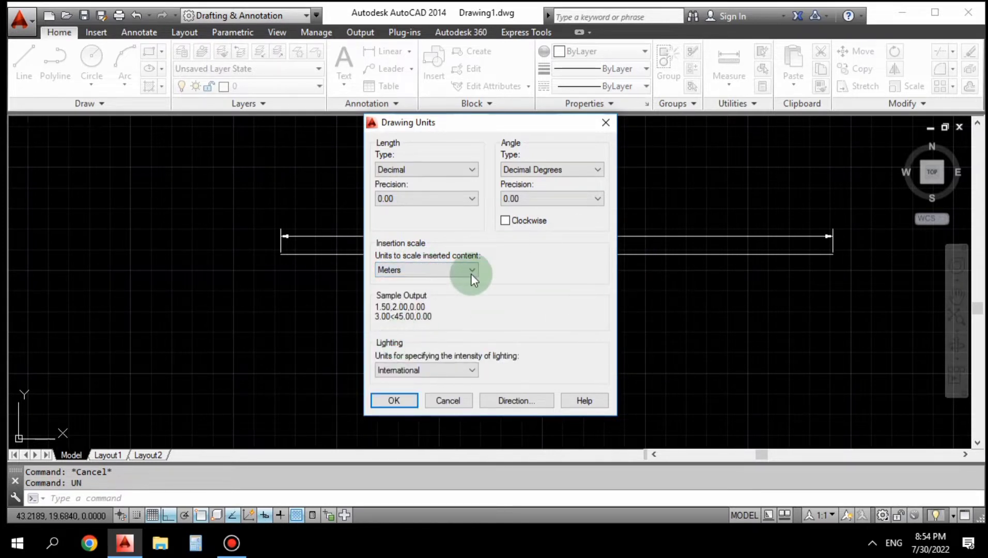
pyautogui.click(399, 400)
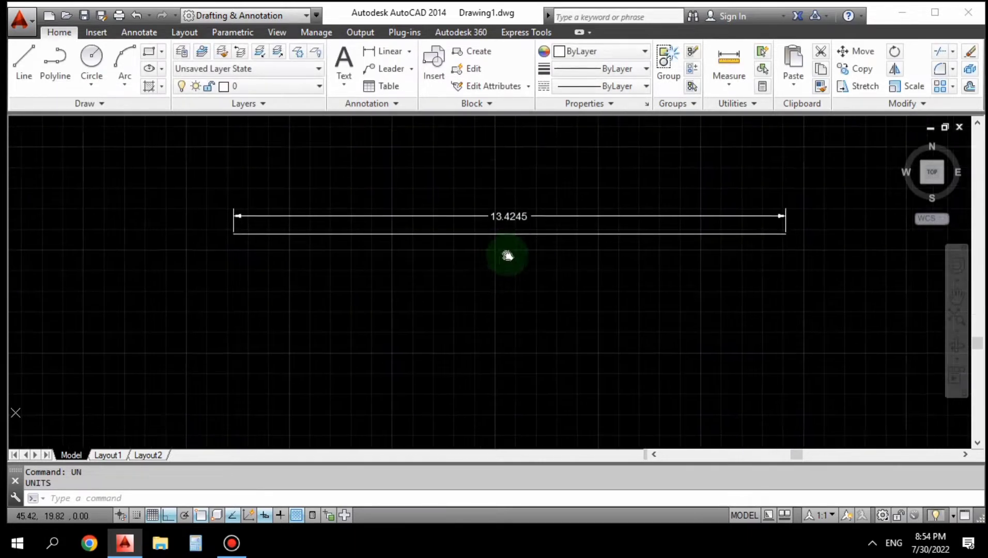
pyautogui.scroll(-2, 506, 274)
pyautogui.press('Escape')
pyautogui.press('Escape')
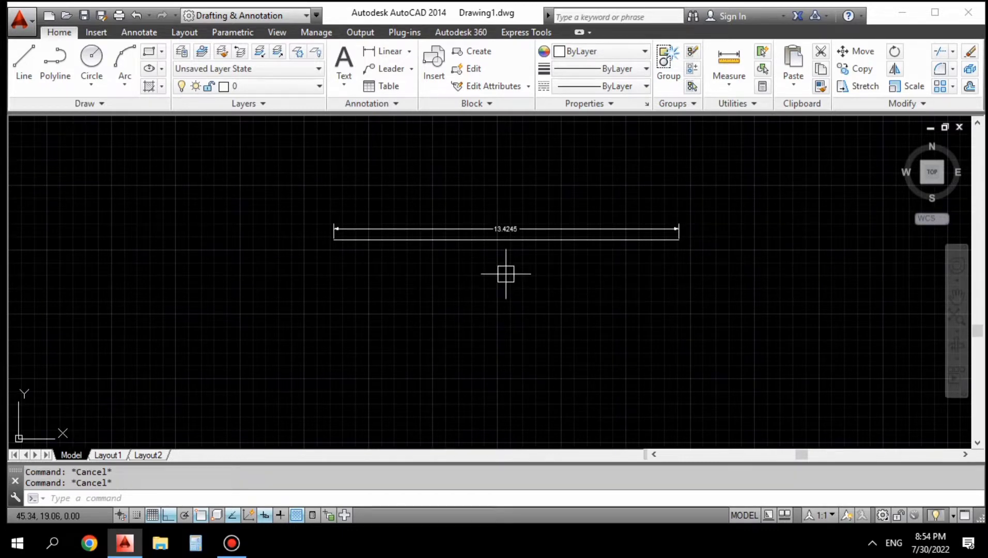
pyautogui.moveTo(505, 275)
pyautogui.mouseDown(button='middle')
pyautogui.moveTo(501, 291)
pyautogui.moveTo(521, 298)
pyautogui.mouseUp(button='middle')
pyautogui.scroll(2, 426, 267)
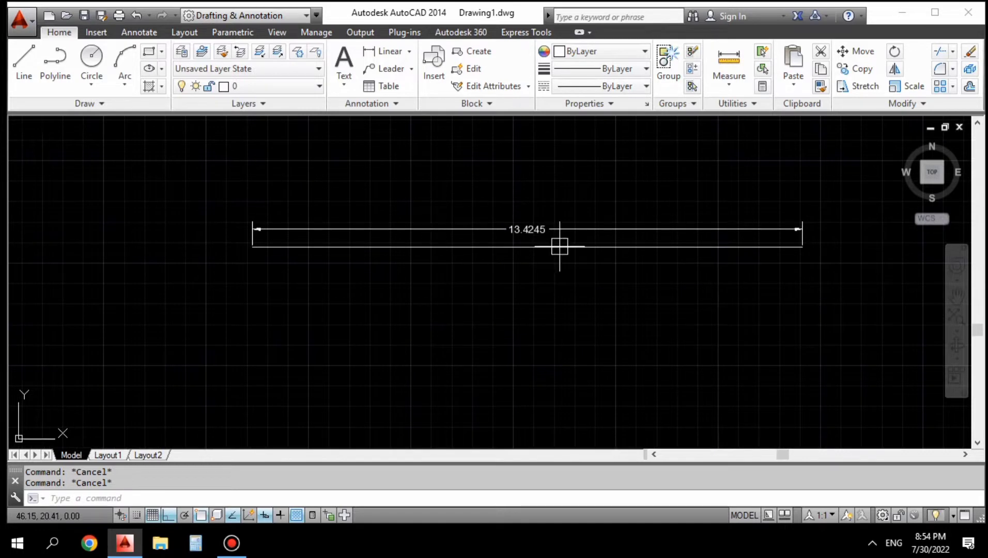
pyautogui.moveTo(559, 246)
pyautogui.mouseDown(button='middle')
pyautogui.moveTo(507, 249)
pyautogui.moveTo(495, 293)
pyautogui.mouseUp(button='middle')
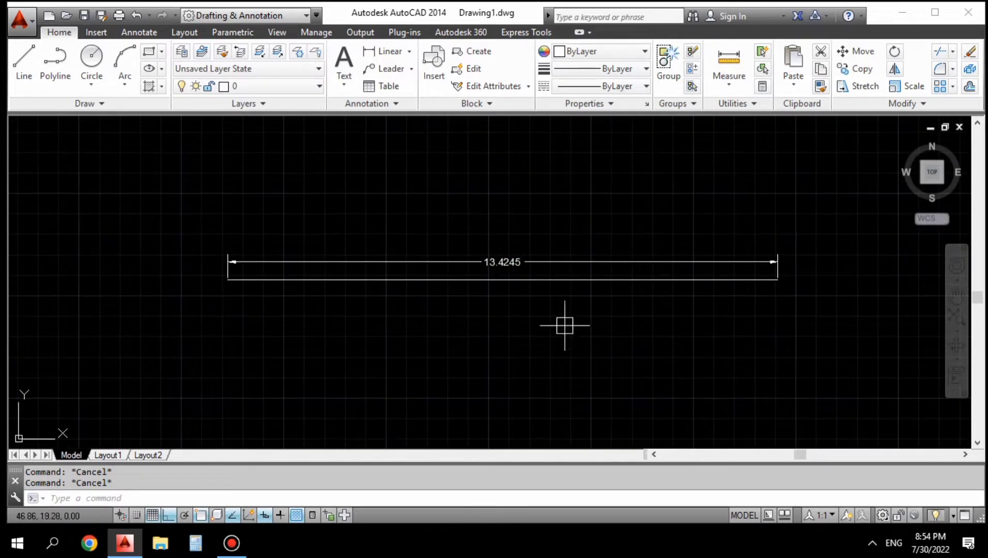
pyautogui.moveTo(596, 301)
pyautogui.mouseDown(button='middle')
pyautogui.moveTo(564, 256)
pyautogui.moveTo(585, 279)
pyautogui.mouseUp(button='middle')
pyautogui.scroll(-2, 561, 254)
pyautogui.write('D')
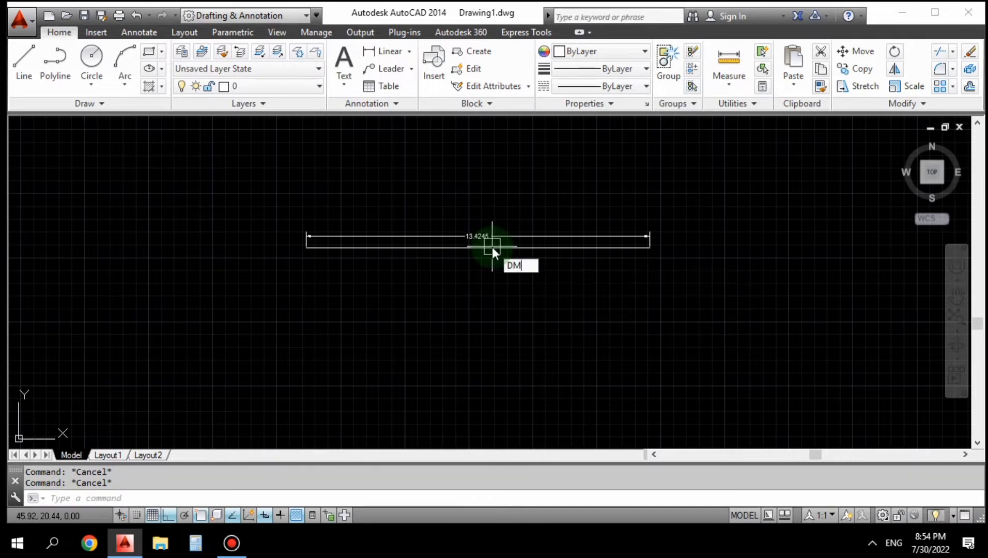
pyautogui.write('M')
pyautogui.press('Return')
pyautogui.press('Escape')
pyautogui.press('Escape')
pyautogui.moveTo(469, 356); pyautogui.dragTo(481, 330, button='middle')
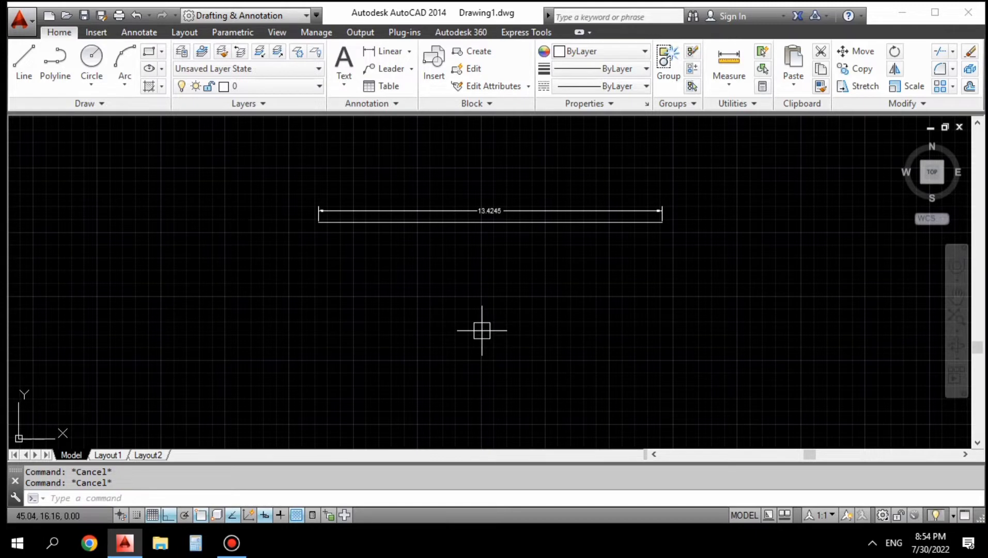
pyautogui.write('D')
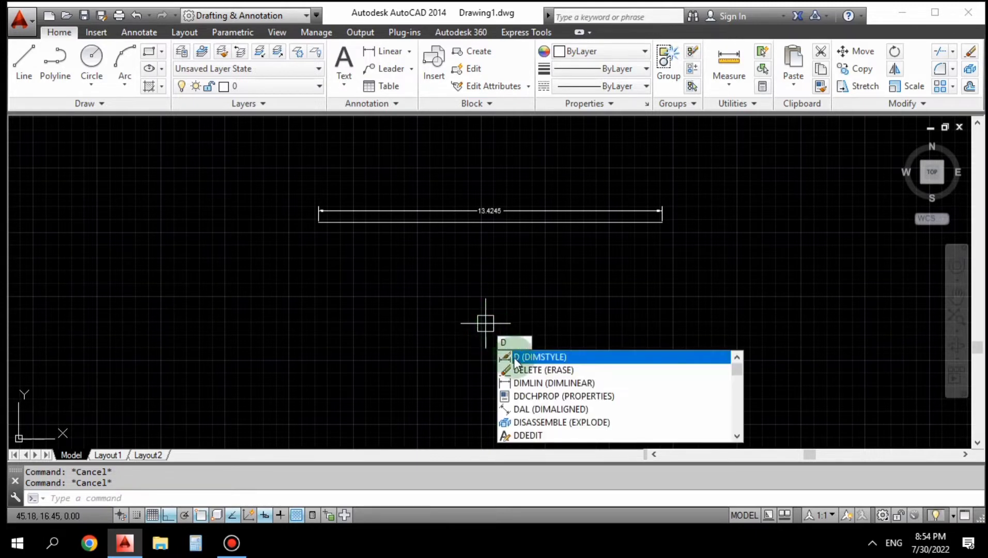
pyautogui.press('Escape')
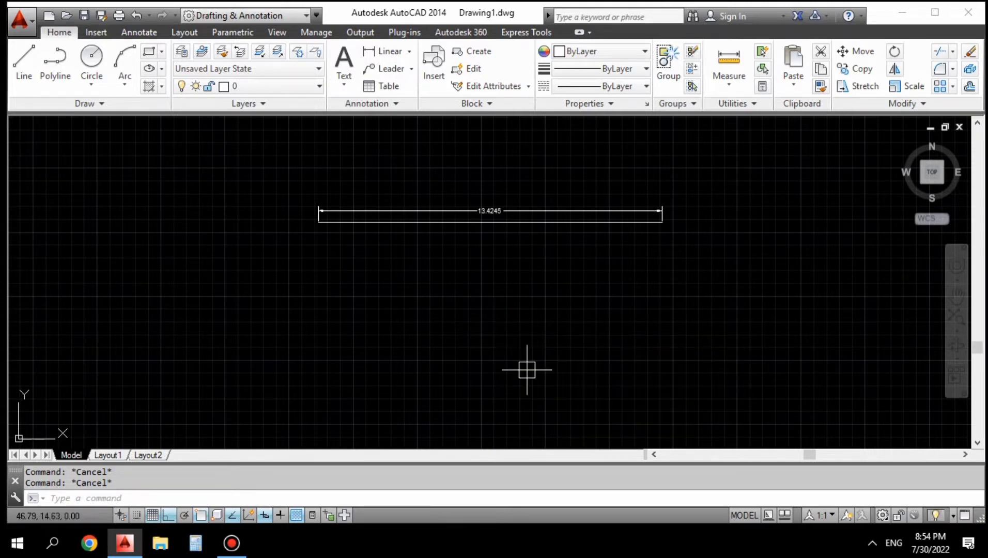
# Modify the Standard dimension style so dimension lines use ByLayer colour, linetype and lineweight
pyautogui.write('D')
pyautogui.press('Return')
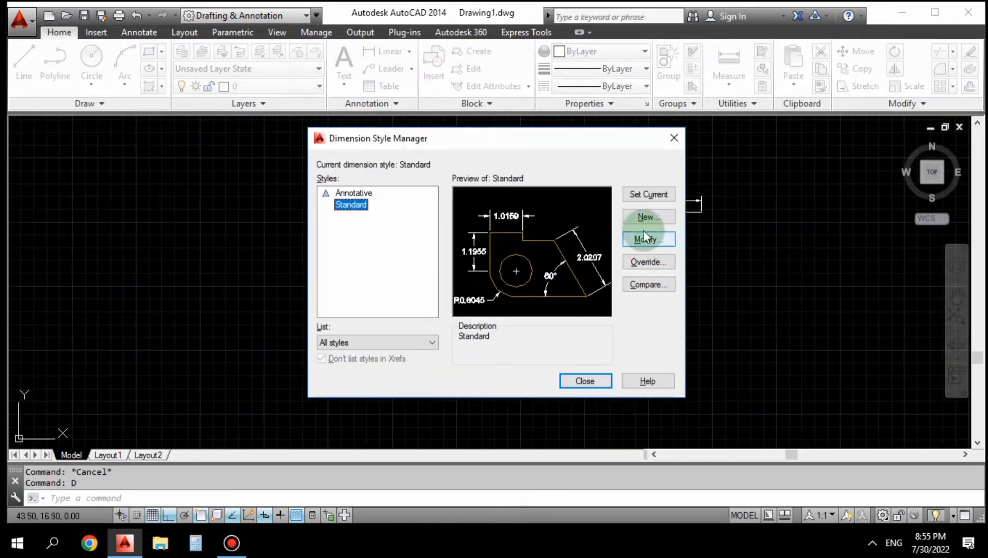
pyautogui.click(642, 240)
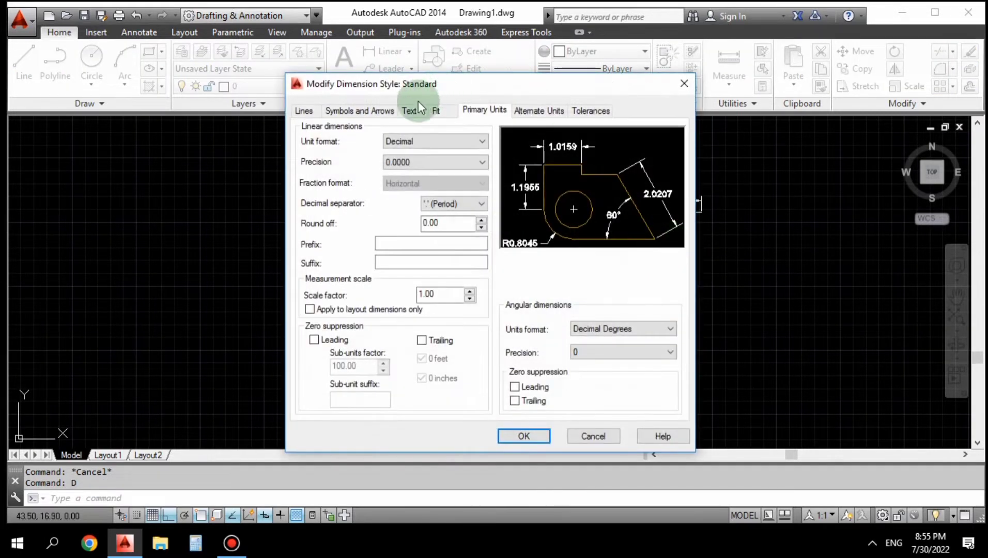
pyautogui.click(305, 110)
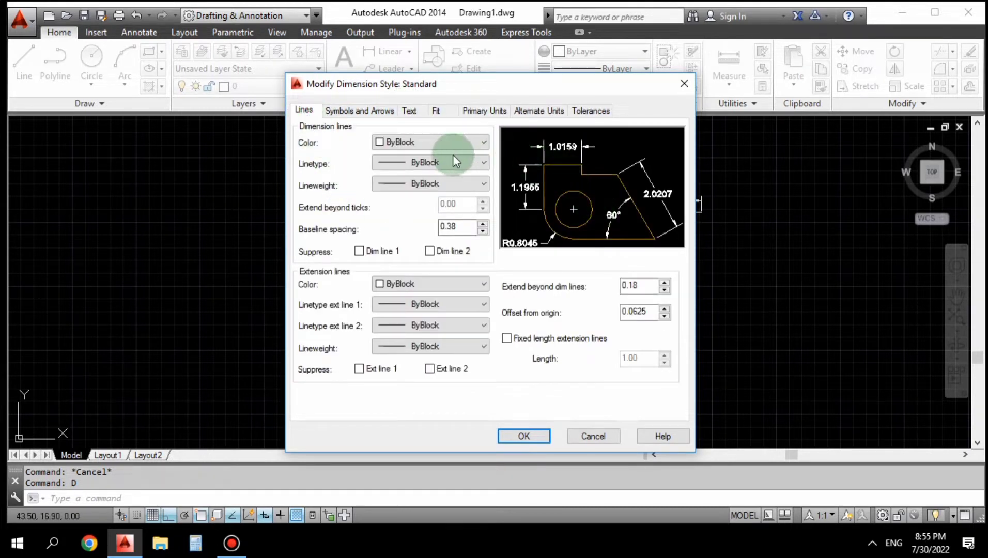
pyautogui.click(420, 142)
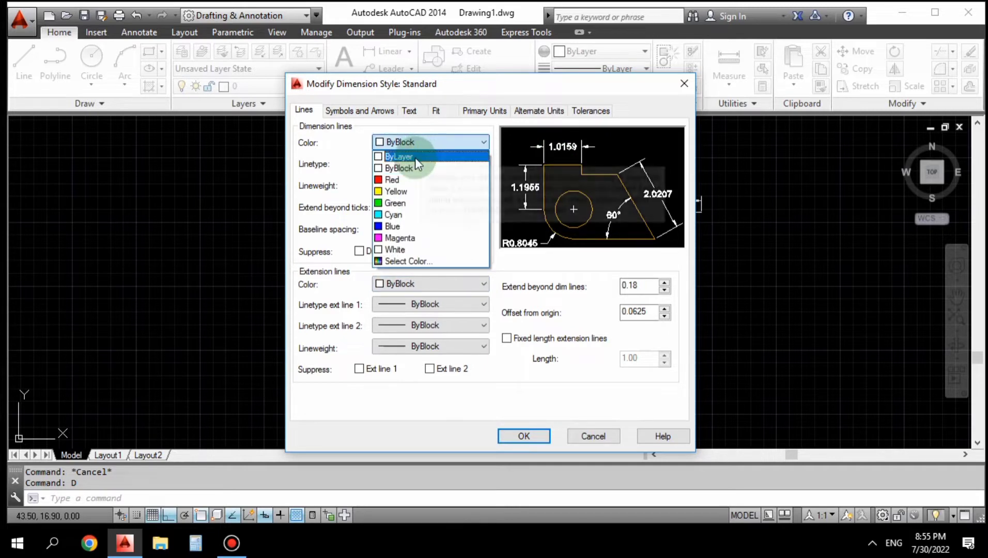
pyautogui.click(418, 157)
pyautogui.click(433, 177)
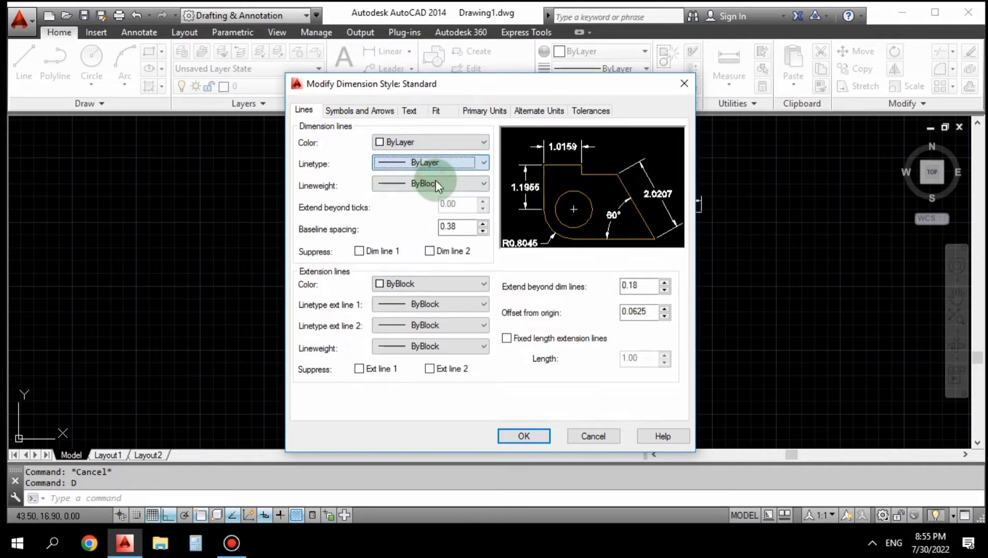
pyautogui.click(430, 195)
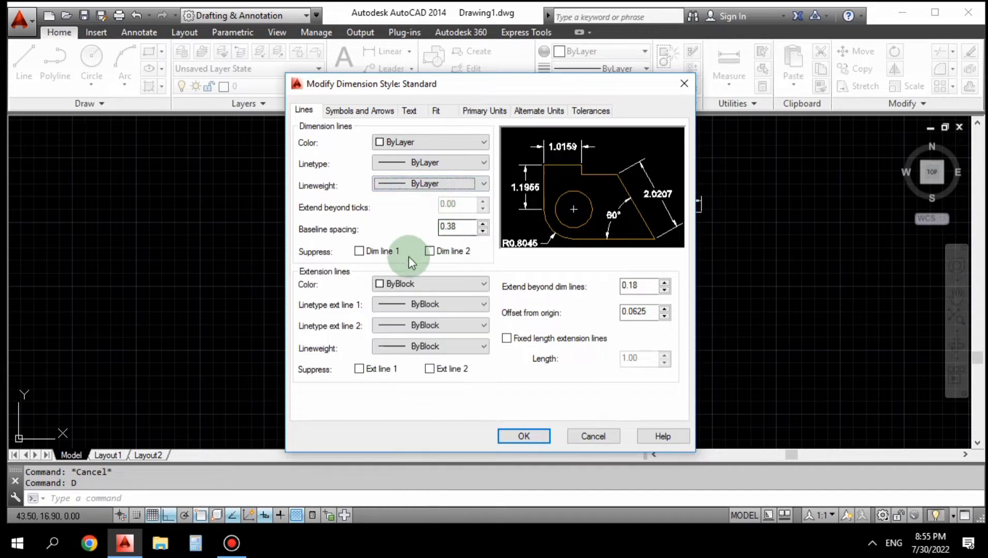
# Set the extension line colour, both extension linetypes and lineweight to ByLayer
pyautogui.click(392, 283)
pyautogui.click(396, 298)
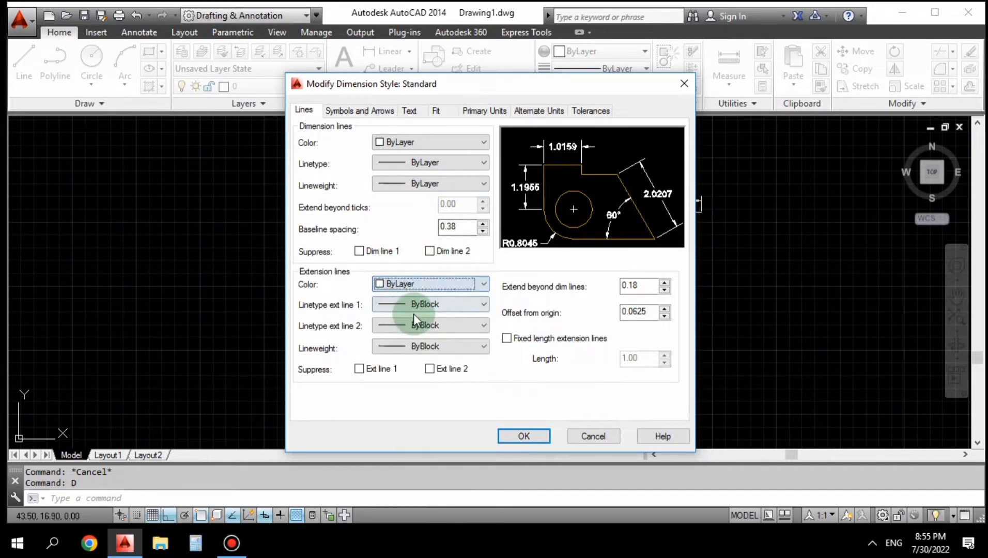
pyautogui.click(423, 316)
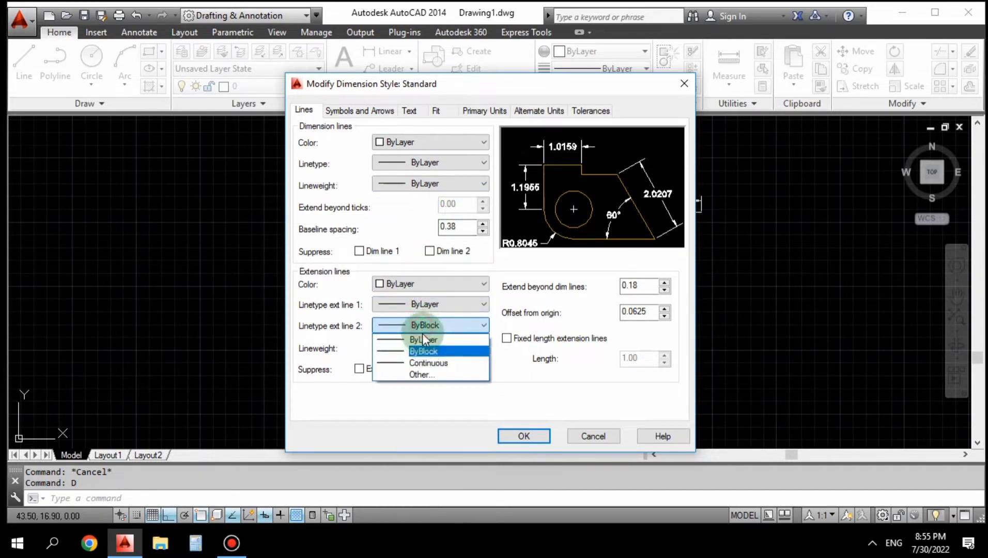
pyautogui.click(423, 337)
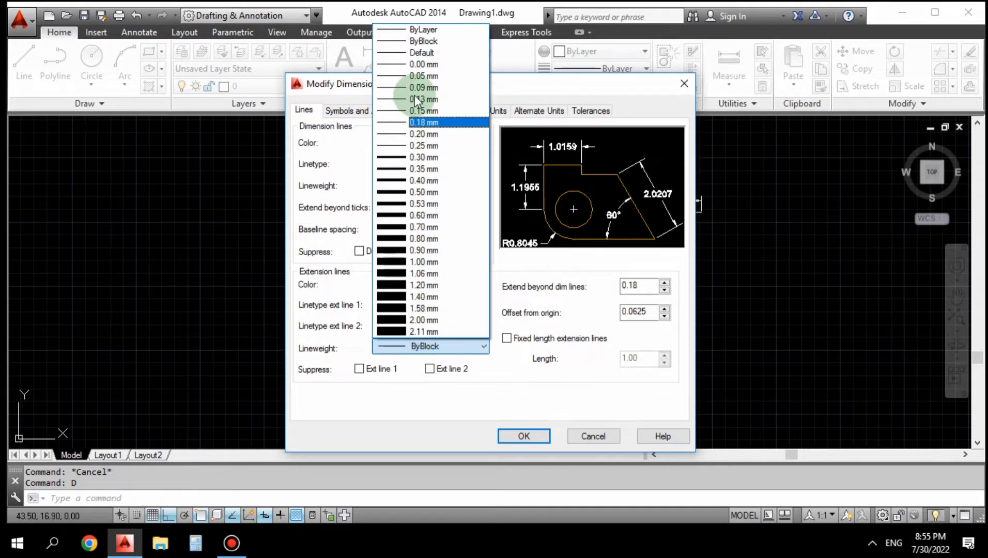
pyautogui.click(423, 30)
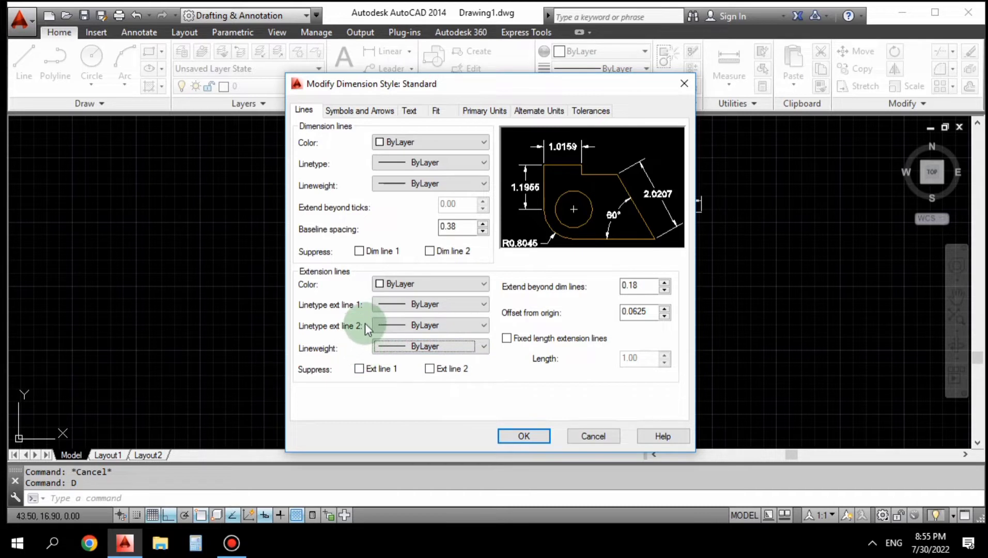
pyautogui.click(375, 110)
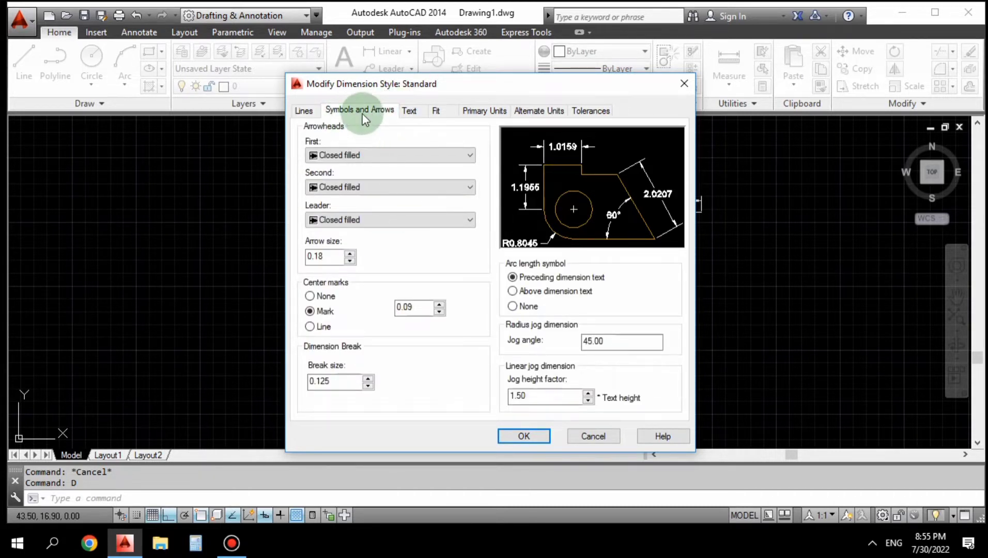
# Set both arrowheads to Architectural tick and select the arrow size value
pyautogui.click(330, 156)
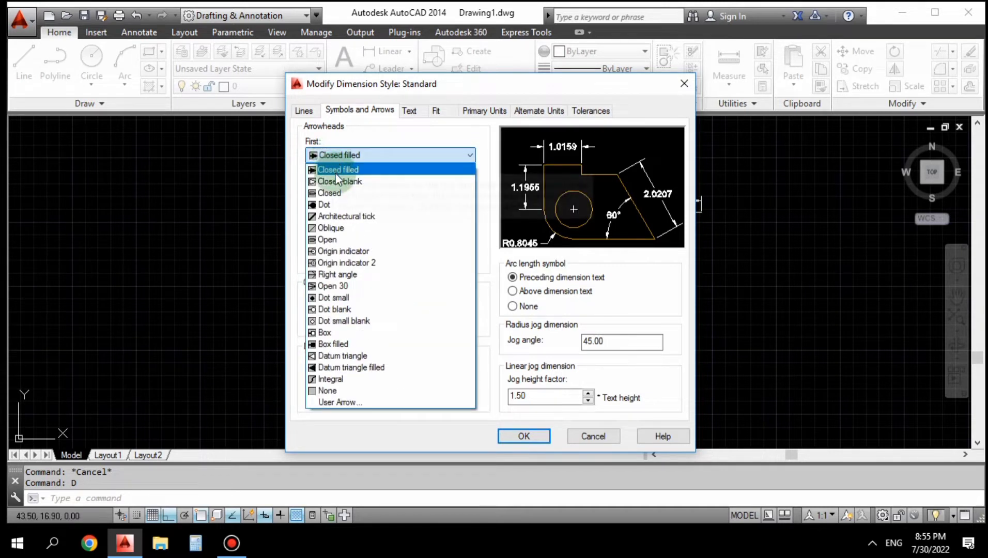
pyautogui.click(335, 218)
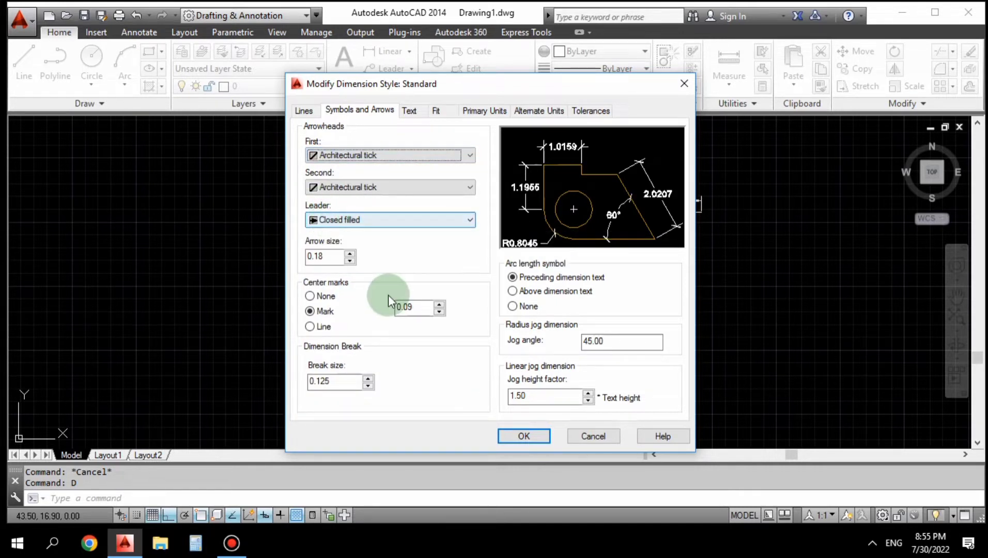
pyautogui.click(324, 261)
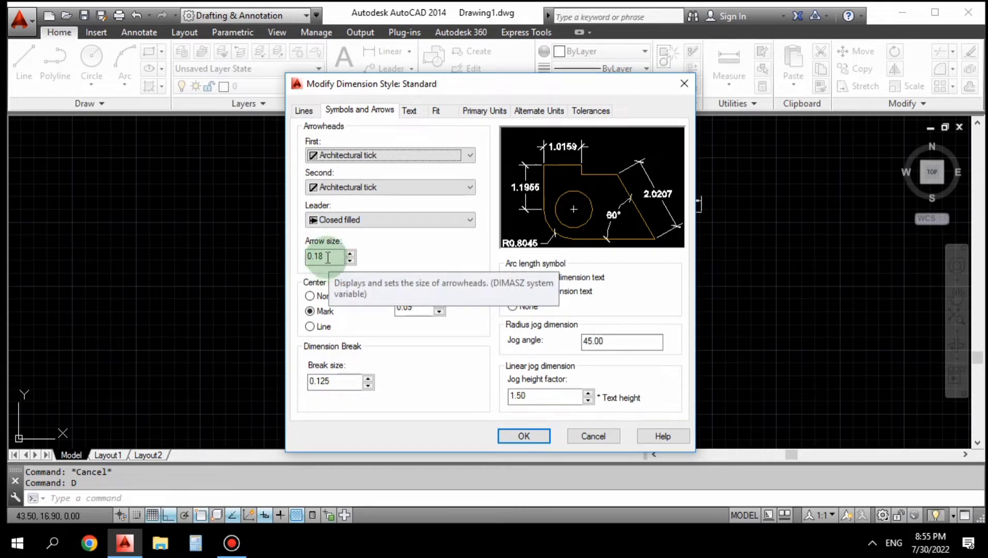
pyautogui.moveTo(324, 258); pyautogui.dragTo(309, 256)
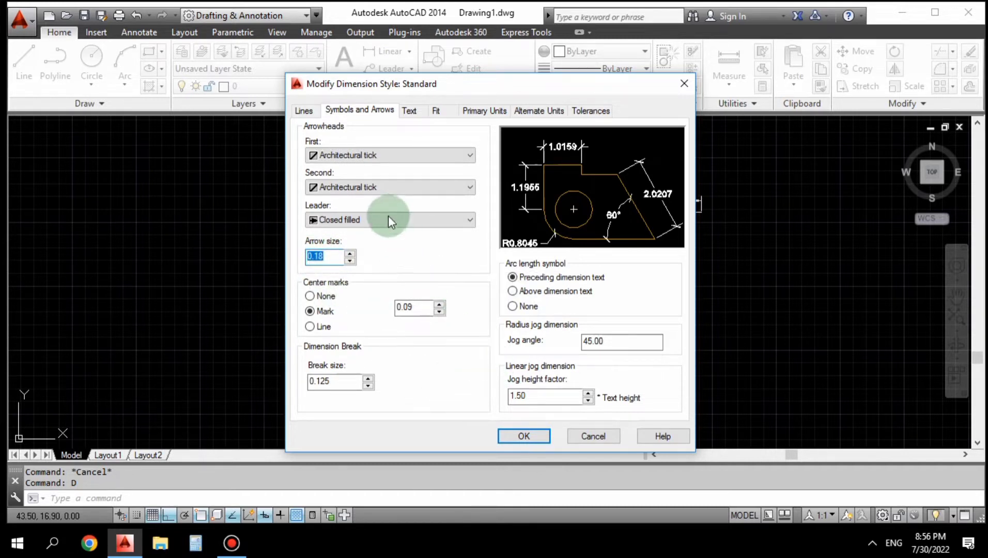
pyautogui.click(409, 111)
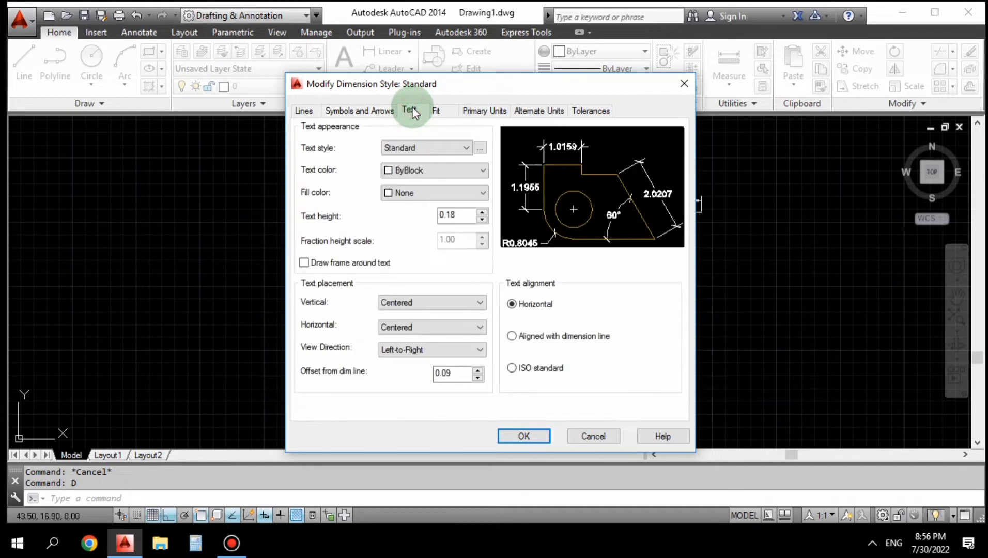
# Set the dimension text colour to ByLayer and keep the text fill colour at None
pyautogui.click(408, 173)
pyautogui.click(408, 183)
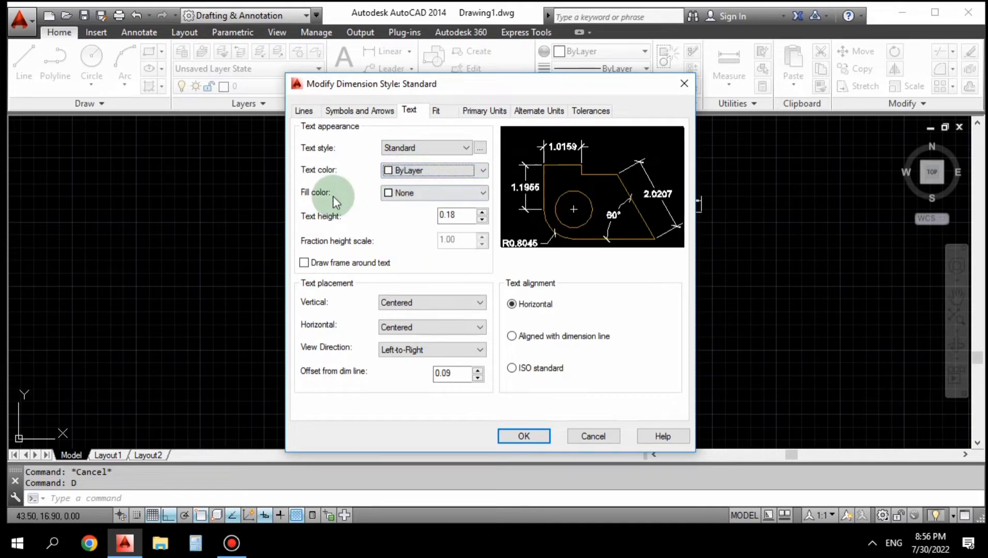
pyautogui.click(398, 193)
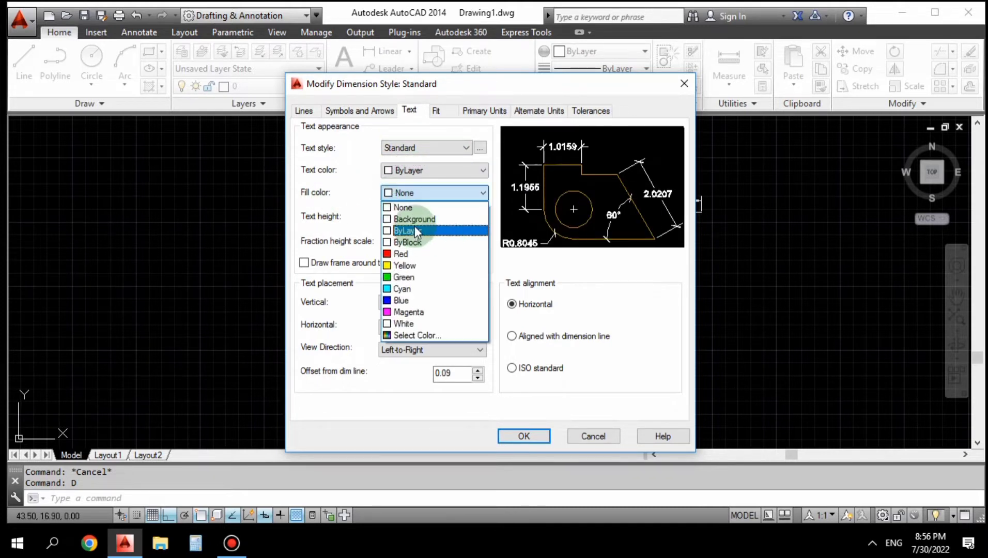
pyautogui.click(414, 231)
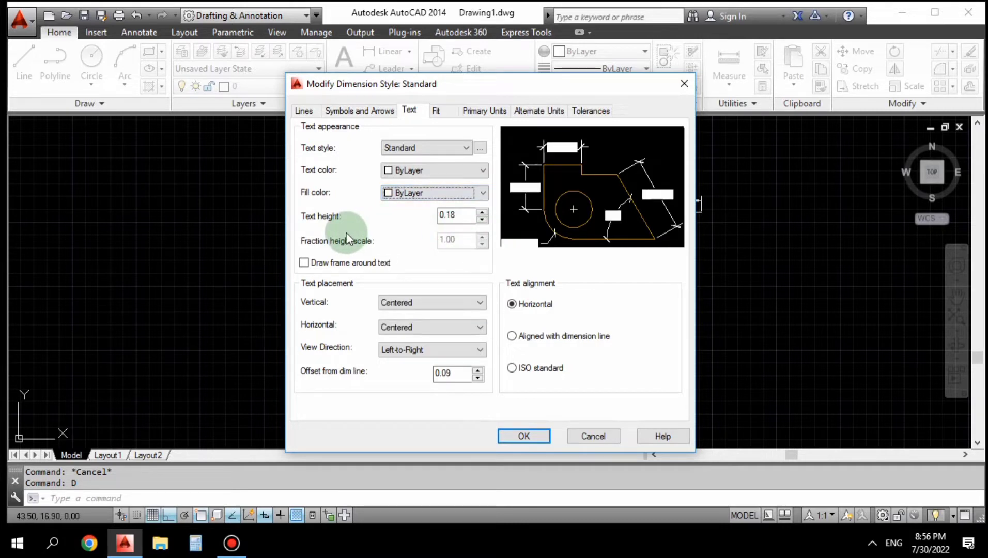
pyautogui.click(424, 198)
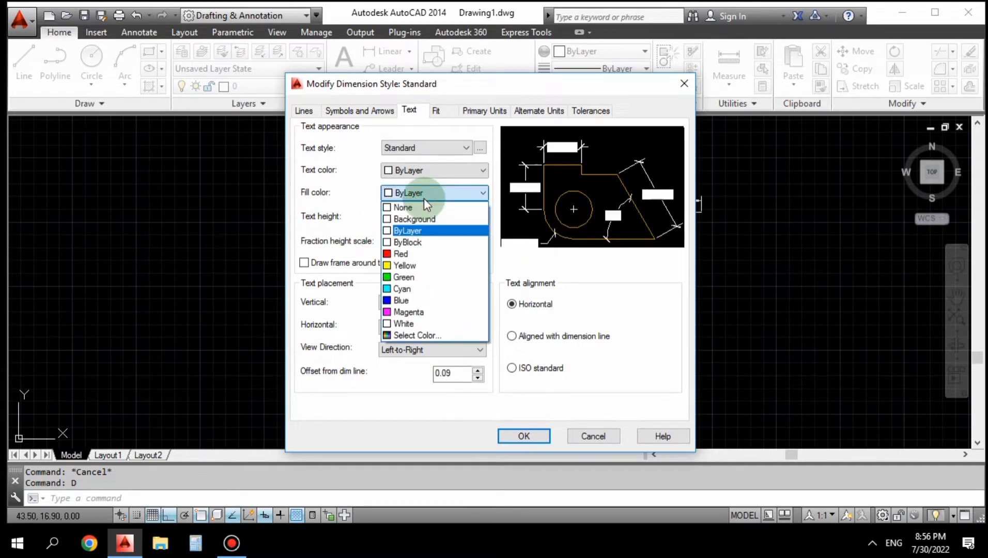
pyautogui.click(415, 207)
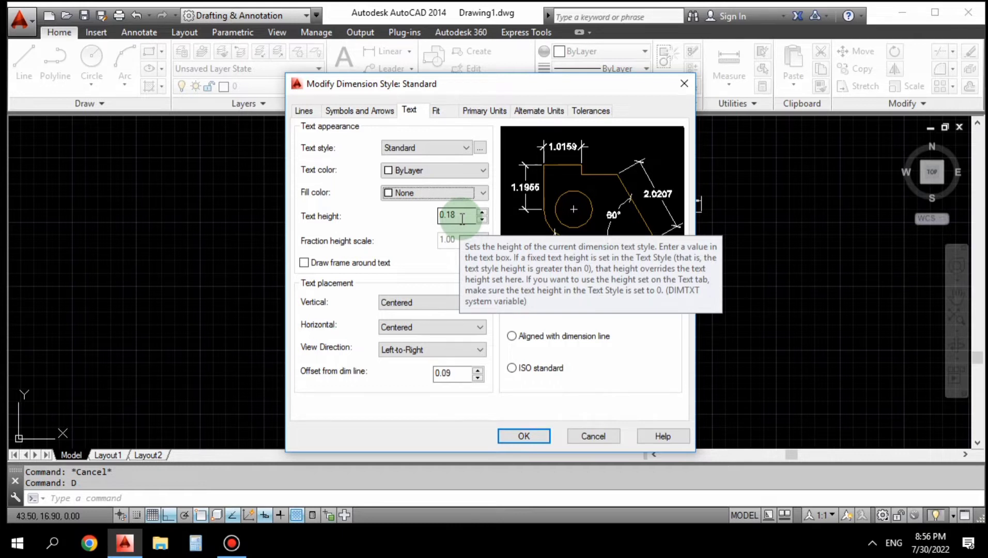
pyautogui.click(456, 223)
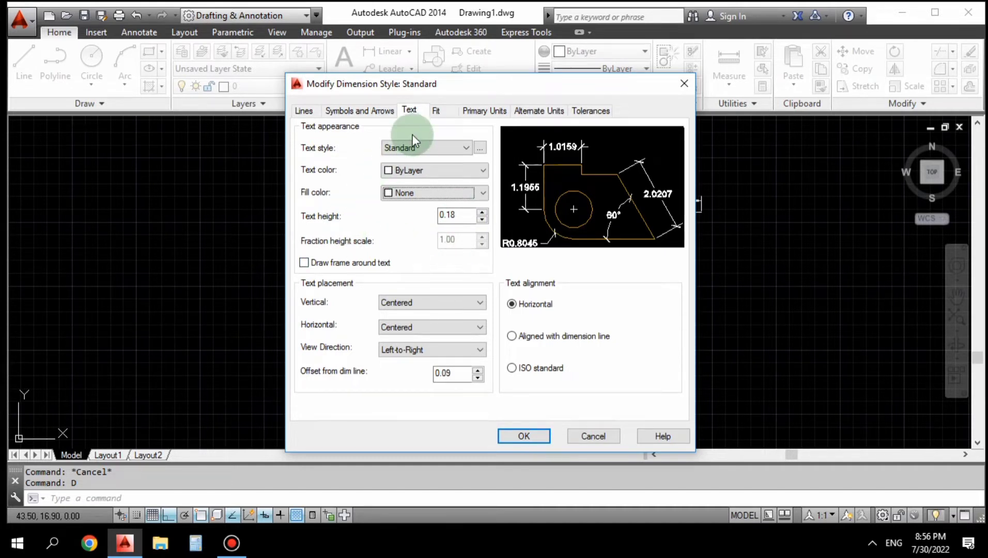
# Set primary units to Decimal with 0.00 precision and an M suffix
pyautogui.click(437, 111)
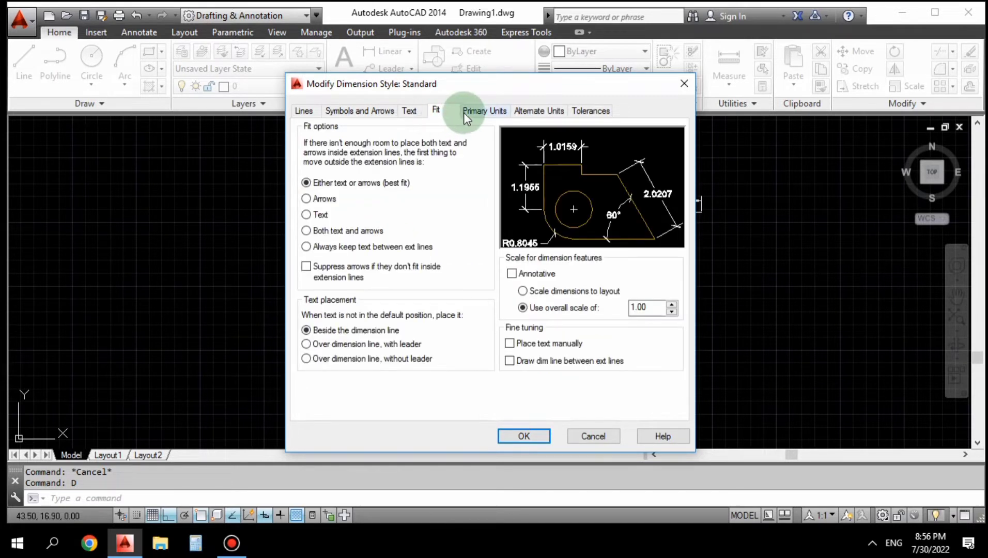
pyautogui.click(478, 111)
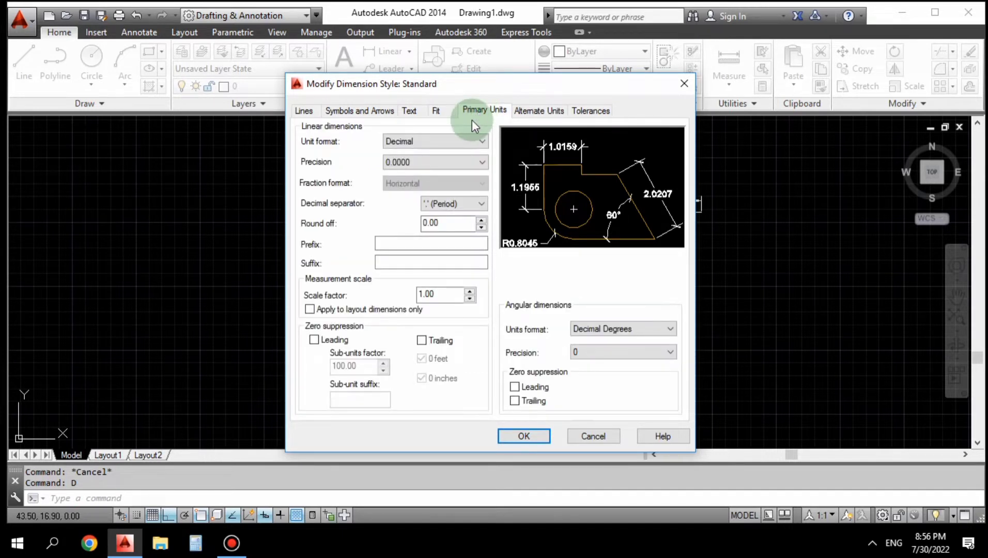
pyautogui.click(443, 137)
pyautogui.click(443, 137)
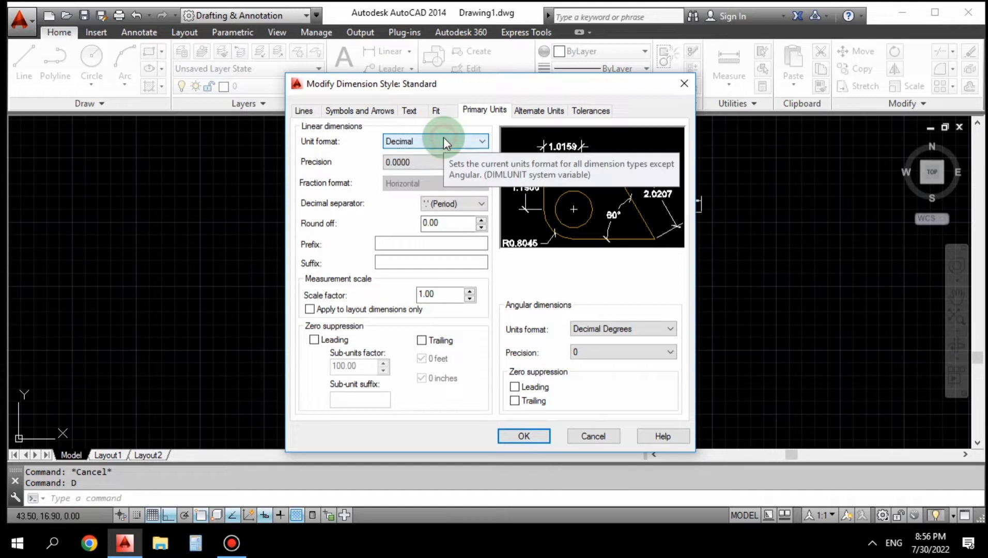
pyautogui.click(399, 163)
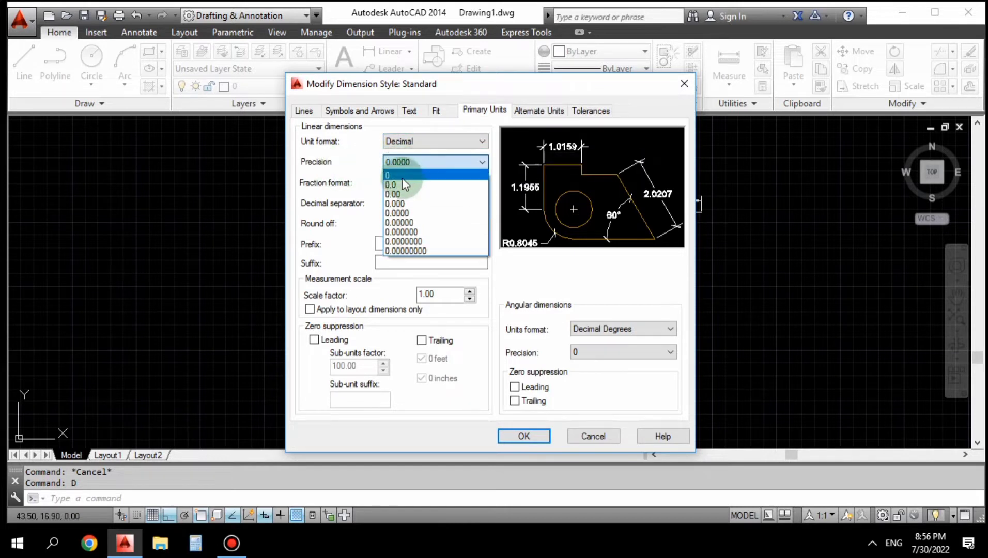
pyautogui.click(400, 195)
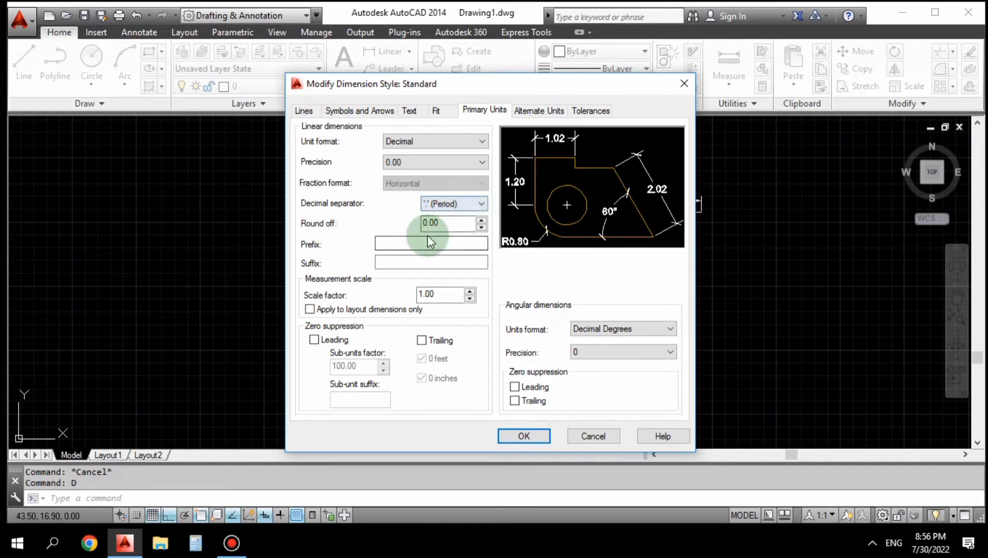
pyautogui.click(438, 224)
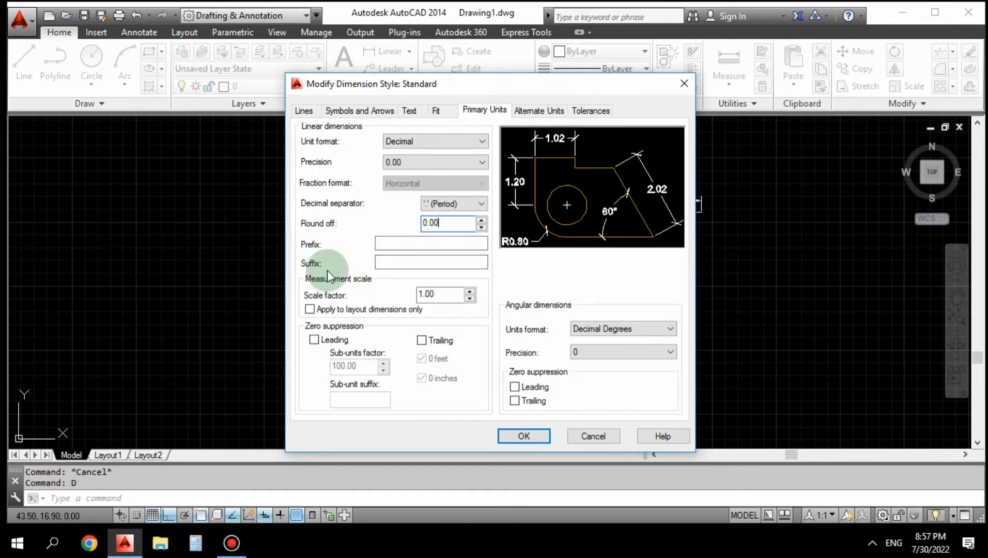
pyautogui.click(388, 261)
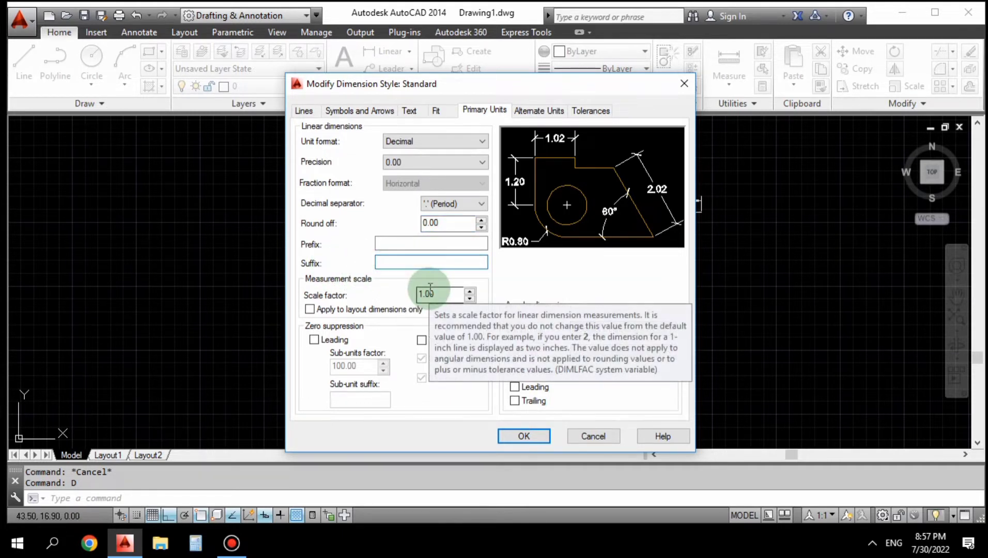
pyautogui.write('M')
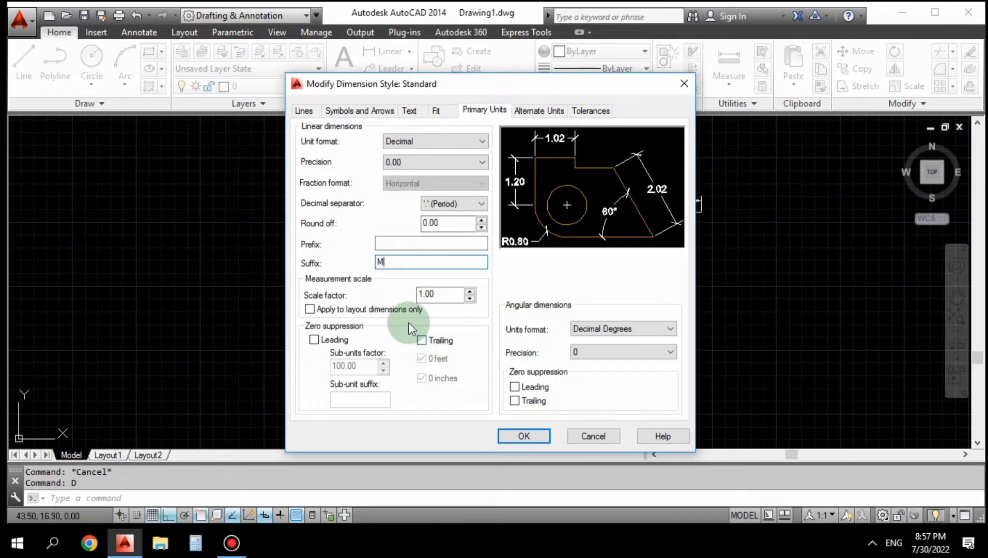
# Accept the style changes, make Standard the current dimension style and close the manager
pyautogui.click(523, 437)
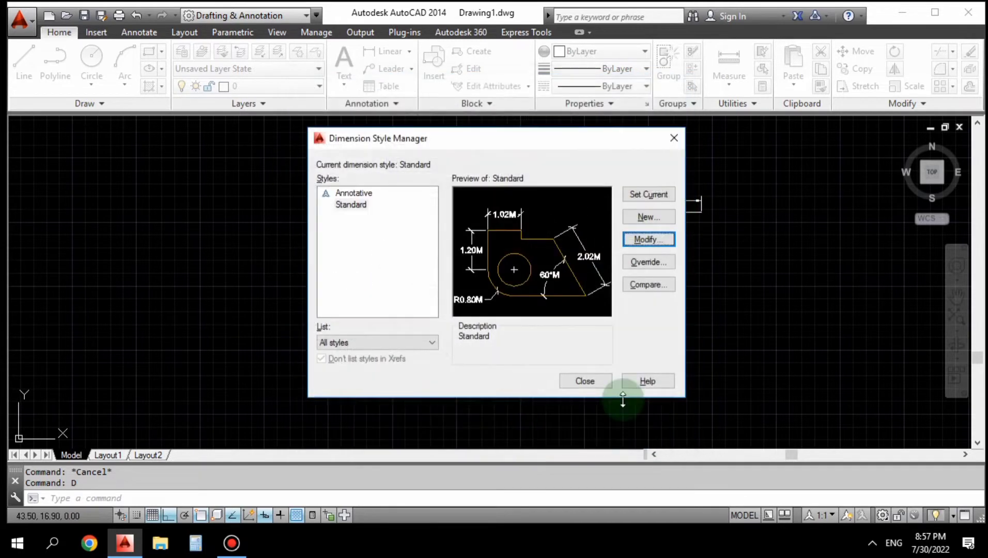
pyautogui.click(640, 195)
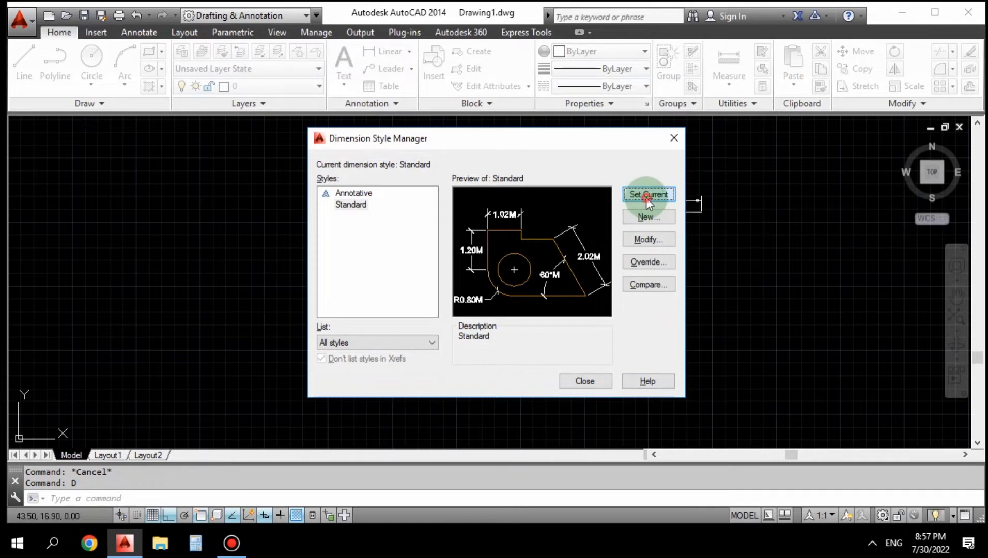
pyautogui.click(579, 381)
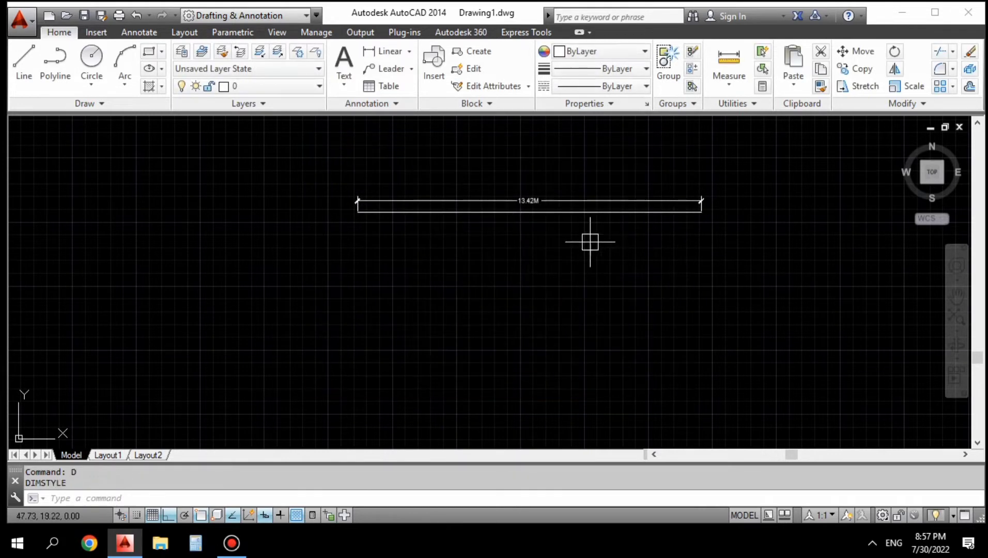
pyautogui.scroll(2, 558, 219)
pyautogui.moveTo(480, 214); pyautogui.dragTo(444, 239, button='middle')
# Zoom and pan to confirm the dimension now reads 13.42M, then start a polyline
pyautogui.scroll(1, 445, 240)
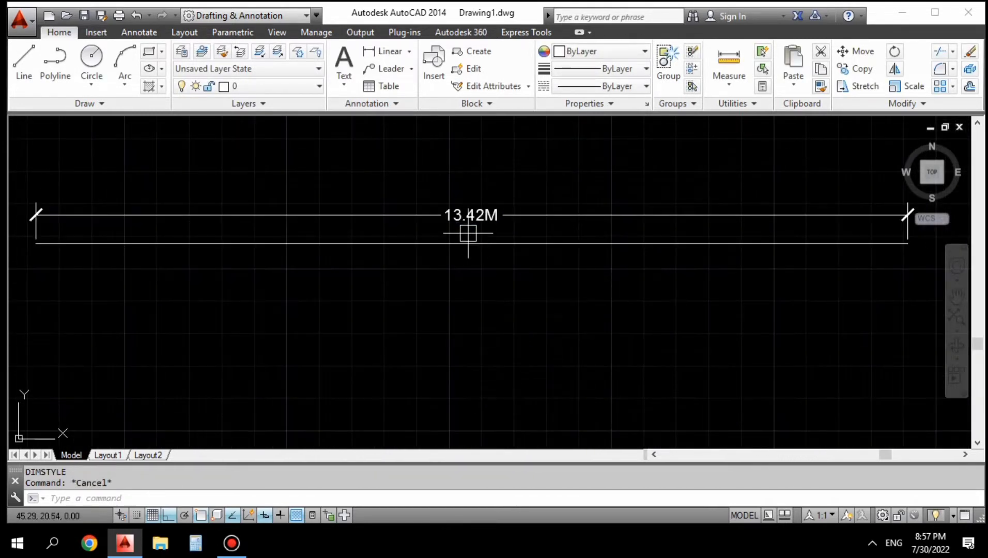
pyautogui.scroll(1, 468, 236)
pyautogui.scroll(1, 470, 242)
pyautogui.scroll(1, 475, 249)
pyautogui.scroll(-1, 422, 255)
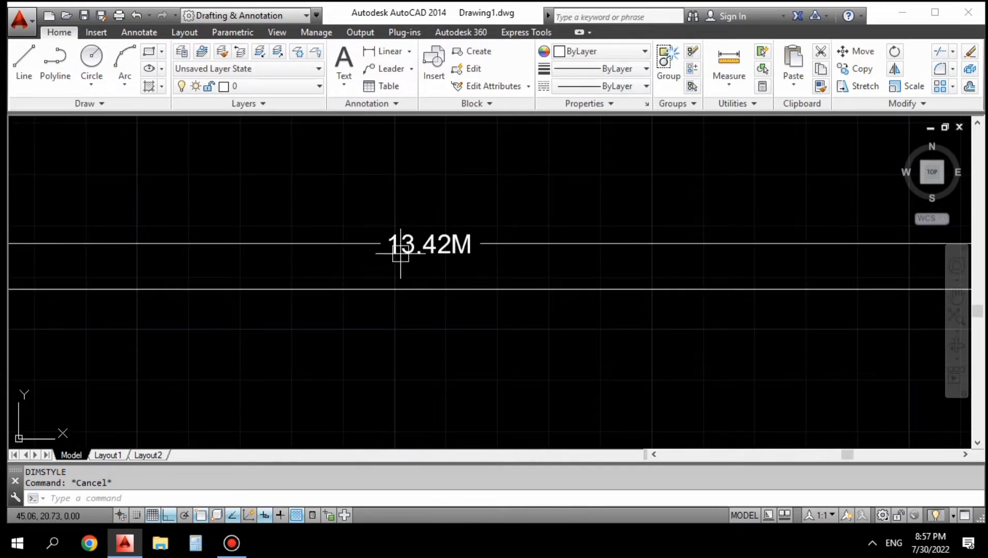
pyautogui.scroll(-2, 401, 258)
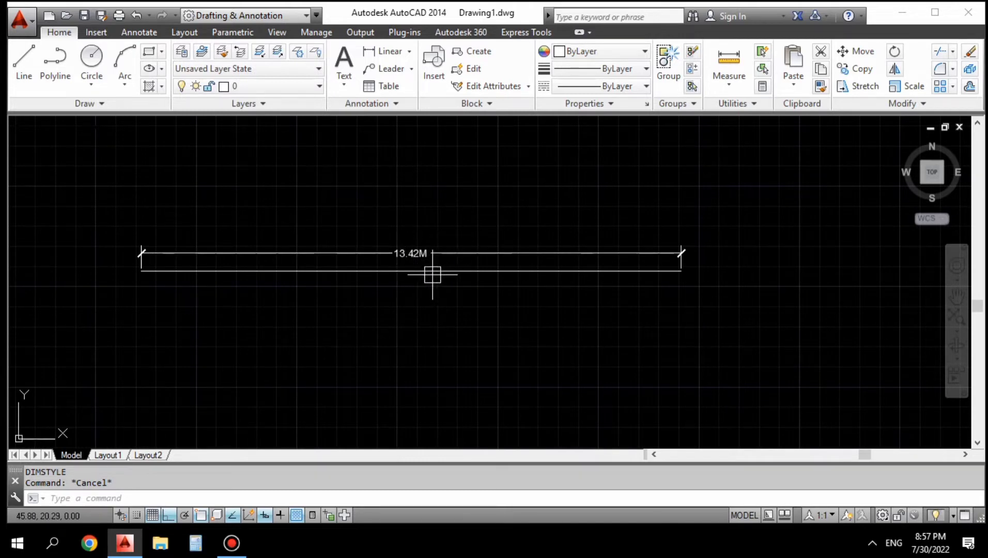
pyautogui.scroll(2, 432, 274)
pyautogui.scroll(-2, 413, 286)
pyautogui.scroll(5, 369, 269)
pyautogui.scroll(2, 390, 243)
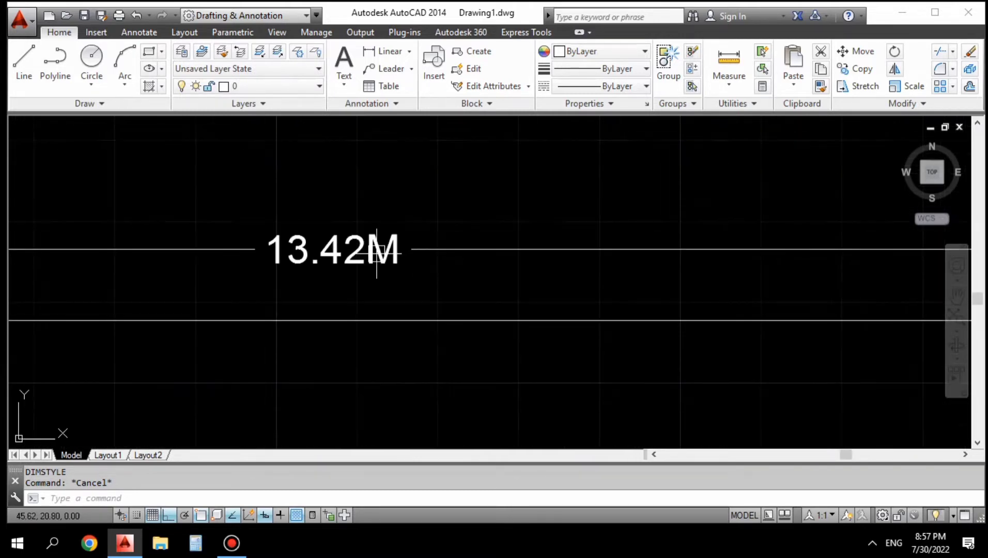
pyautogui.scroll(-3, 379, 261)
pyautogui.scroll(-1, 381, 274)
pyautogui.scroll(1, 388, 269)
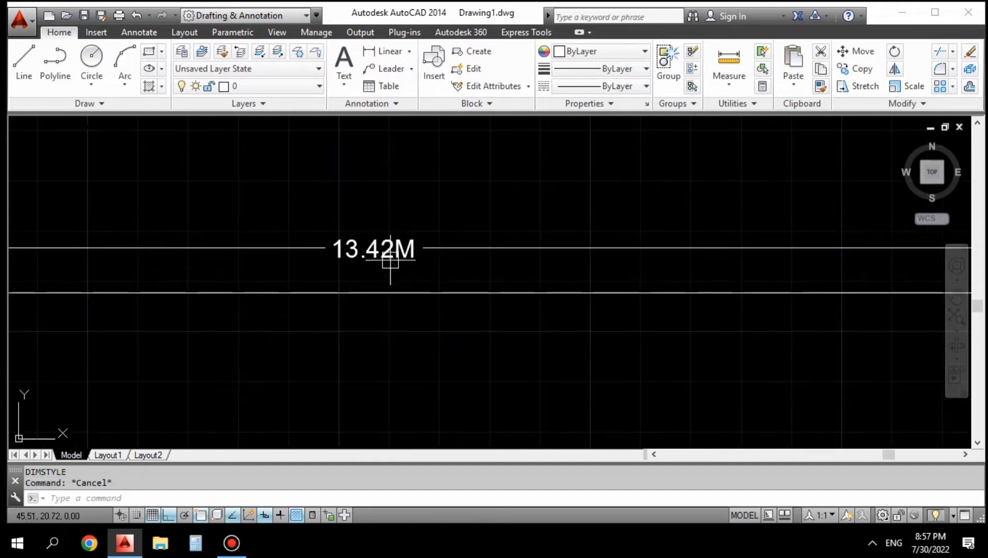
pyautogui.scroll(-1, 392, 266)
pyautogui.moveTo(427, 310)
pyautogui.mouseDown(button='middle')
pyautogui.moveTo(497, 260)
pyautogui.moveTo(450, 268)
pyautogui.mouseUp(button='middle')
pyautogui.scroll(-4, 497, 260)
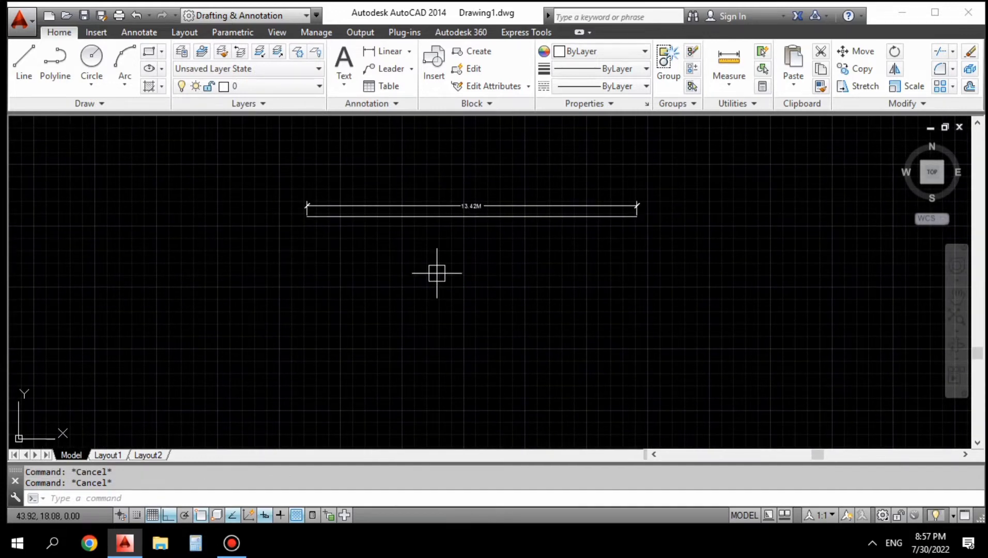
pyautogui.write('PL')
pyautogui.press('Return')
pyautogui.scroll(3, 400, 276)
# Draw a single 3-unit horizontal polyline segment below the long dimension
pyautogui.click(359, 255)
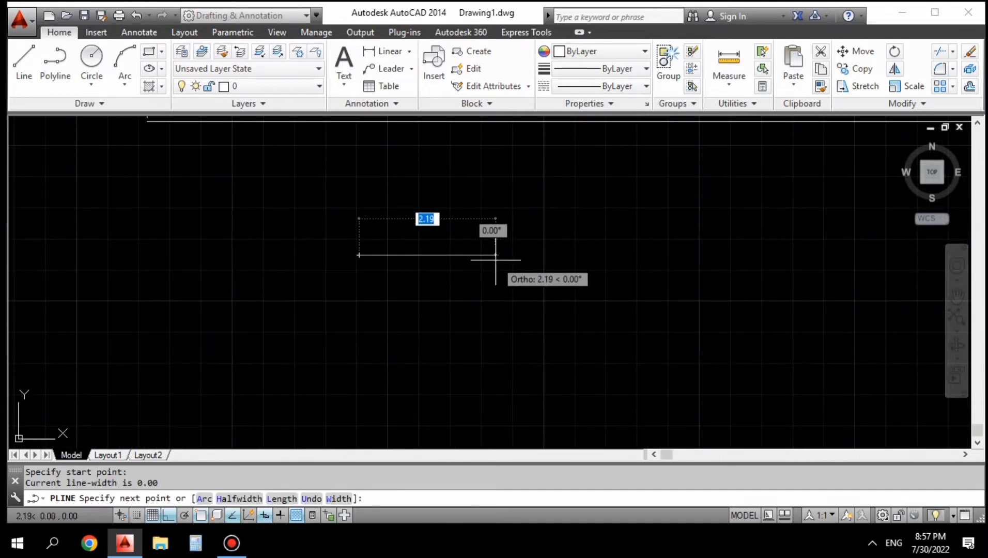
pyautogui.write('3')
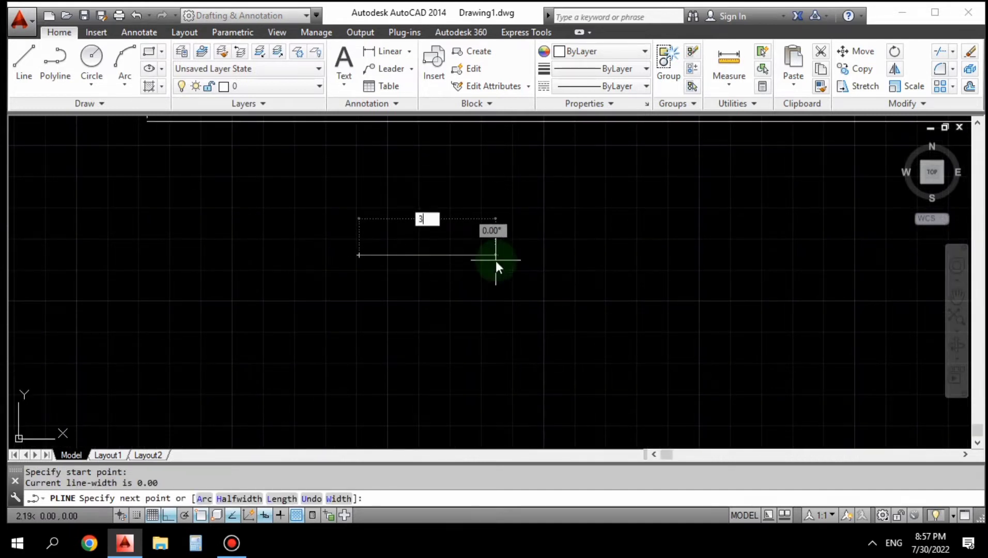
pyautogui.press('Return')
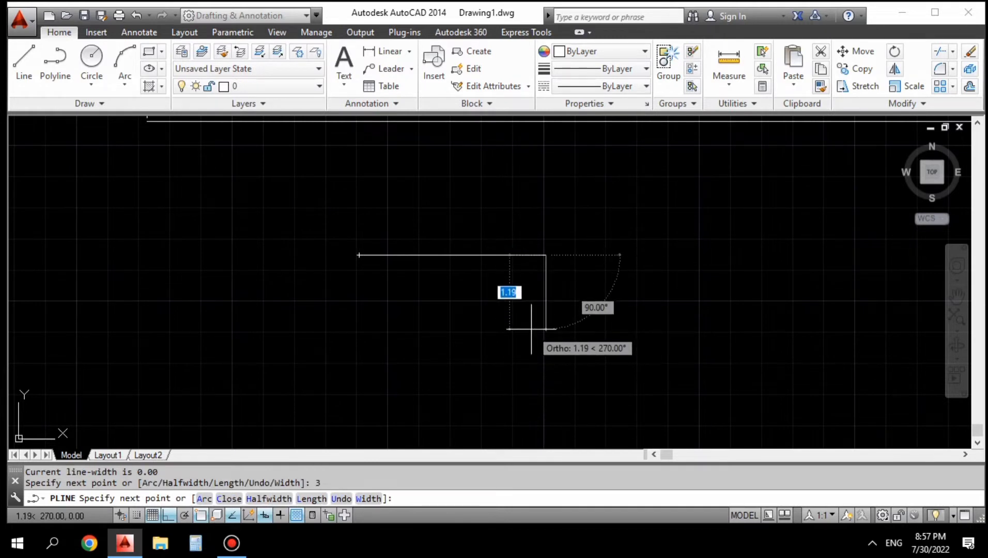
pyautogui.press('Escape')
# Dimension the 3-unit line with a linear dimension above it reading 3.00M
pyautogui.write('DLI')
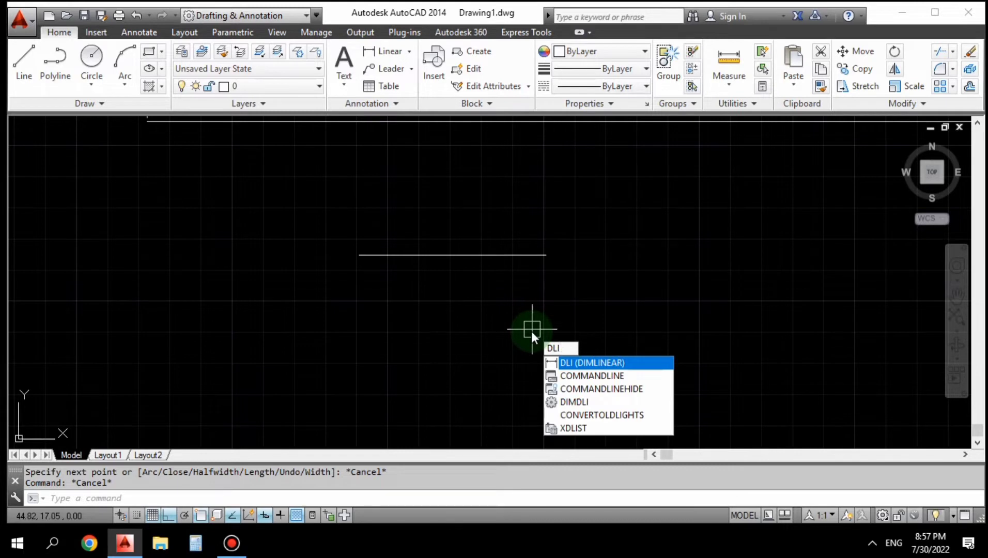
pyautogui.press('Return')
pyautogui.press('Return')
pyautogui.scroll(4, 470, 256)
pyautogui.click(467, 253)
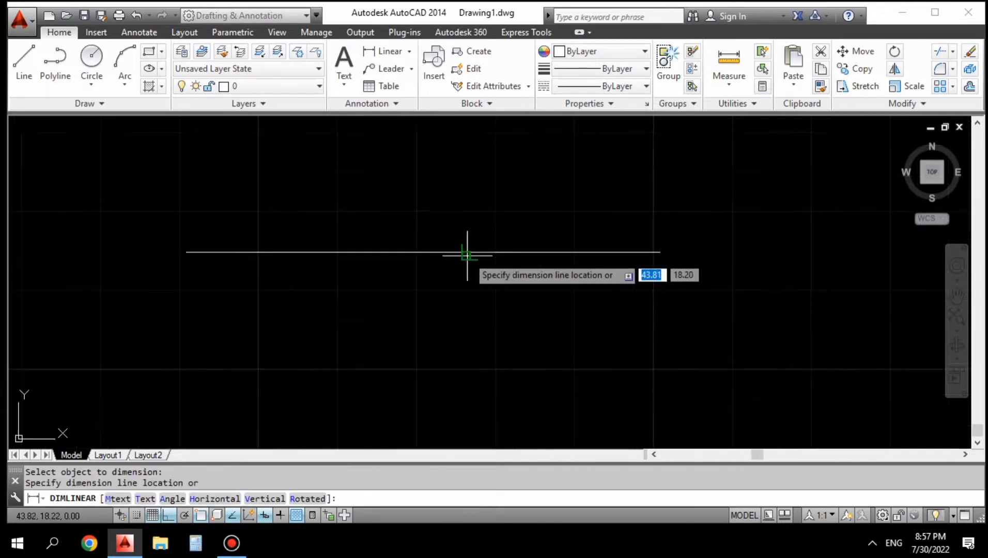
pyautogui.scroll(2, 467, 253)
pyautogui.scroll(-2, 476, 223)
pyautogui.click(482, 244)
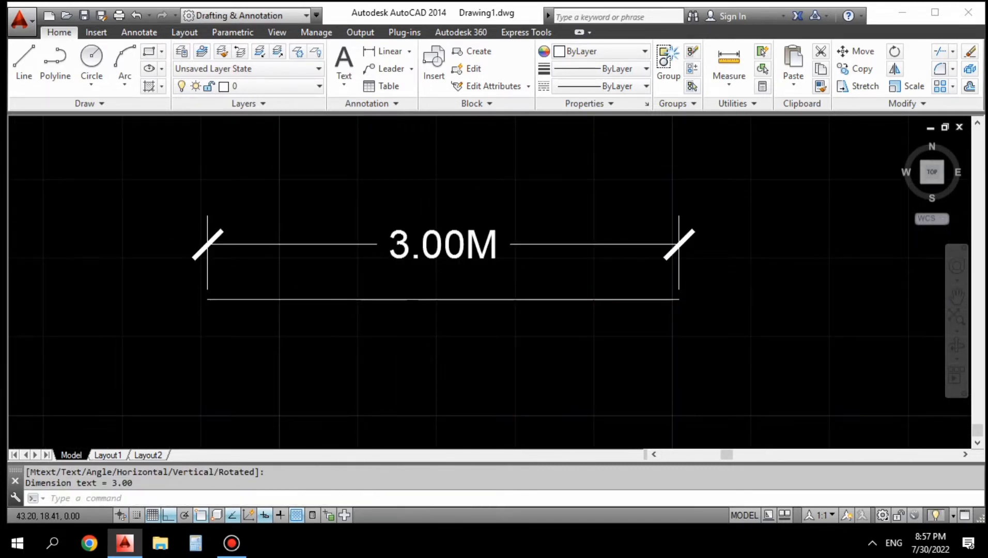
pyautogui.scroll(-4, 408, 258)
pyautogui.moveTo(317, 245); pyautogui.dragTo(346, 214, button='middle')
pyautogui.scroll(2, 347, 214)
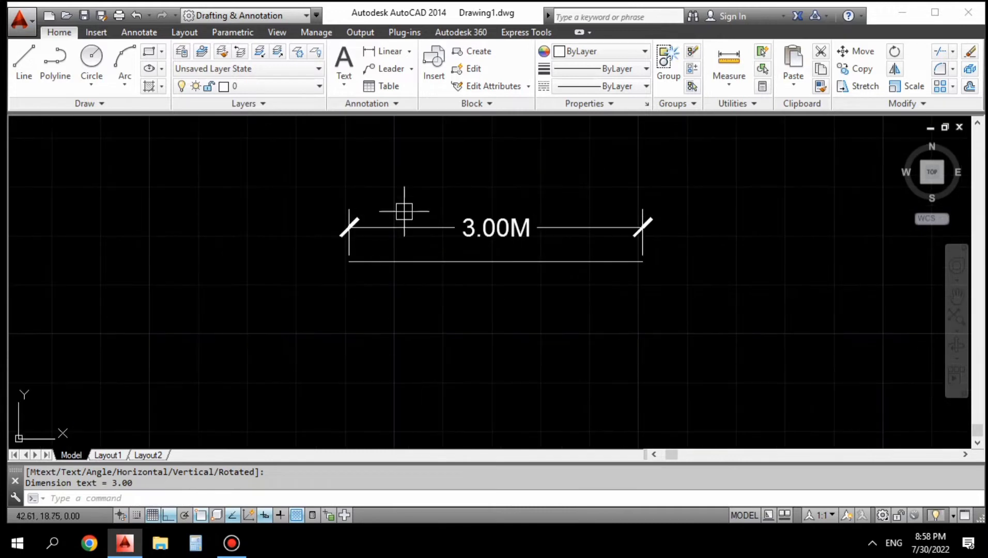
# Pan around the drawing and cancel stray selections and pending commands
pyautogui.moveTo(453, 300)
pyautogui.mouseDown(button='middle')
pyautogui.moveTo(432, 276)
pyautogui.moveTo(424, 230)
pyautogui.mouseUp(button='middle')
pyautogui.scroll(-2, 380, 257)
pyautogui.click(424, 229)
pyautogui.scroll(-1, 429, 243)
pyautogui.press('Escape')
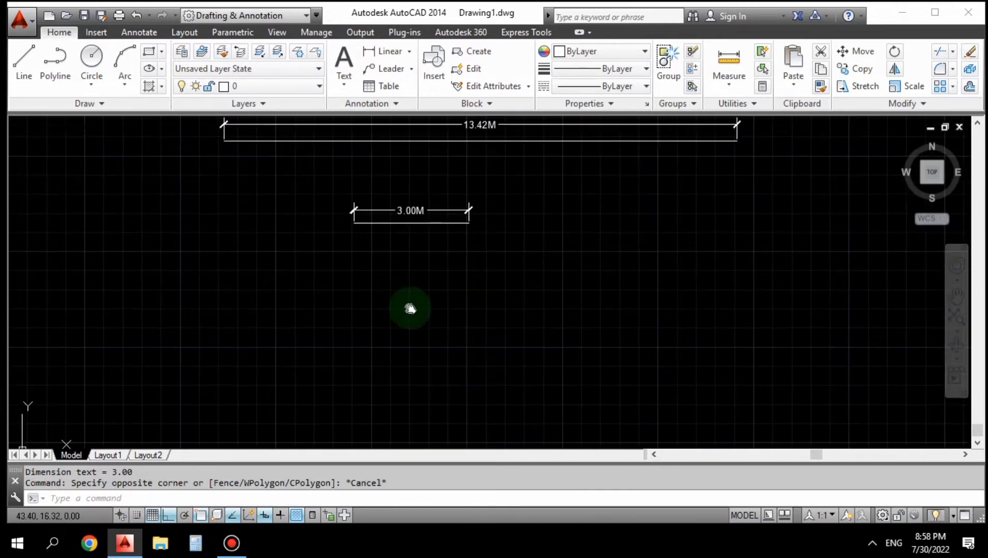
pyautogui.moveTo(410, 308); pyautogui.dragTo(413, 323, button='middle')
pyautogui.press('Escape')
pyautogui.moveTo(266, 260); pyautogui.dragTo(260, 250, button='middle')
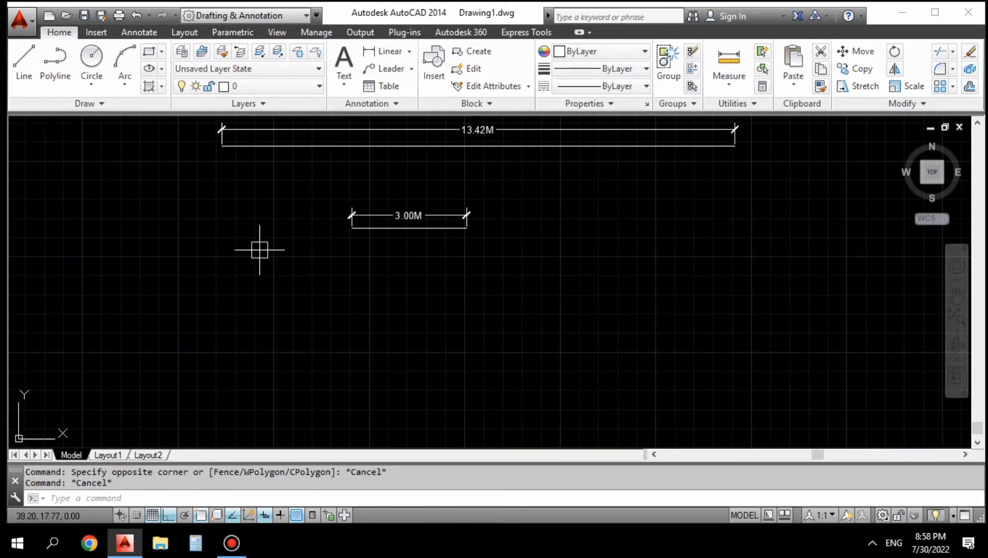
pyautogui.moveTo(333, 234); pyautogui.dragTo(338, 248, button='middle')
pyautogui.press('Escape')
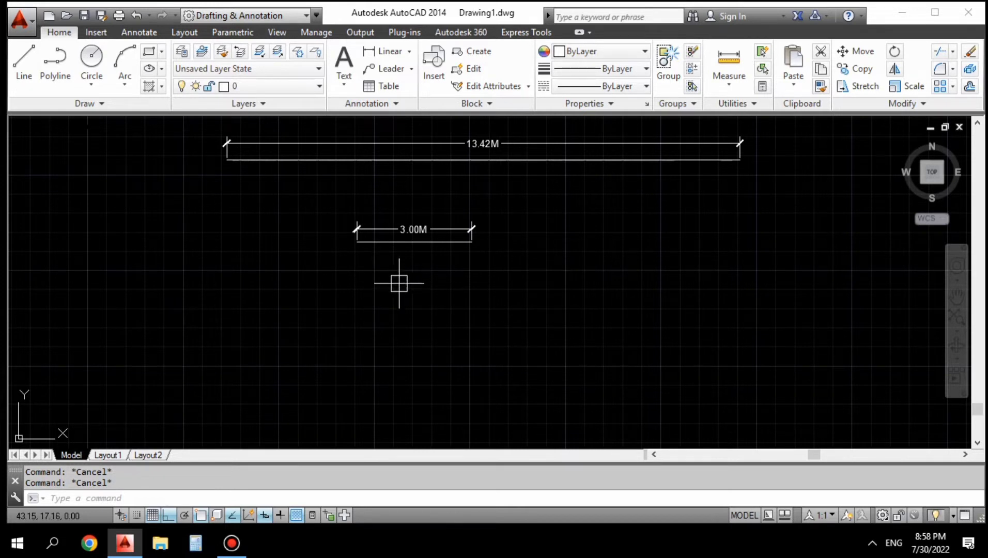
pyautogui.moveTo(472, 313); pyautogui.dragTo(453, 329, button='middle')
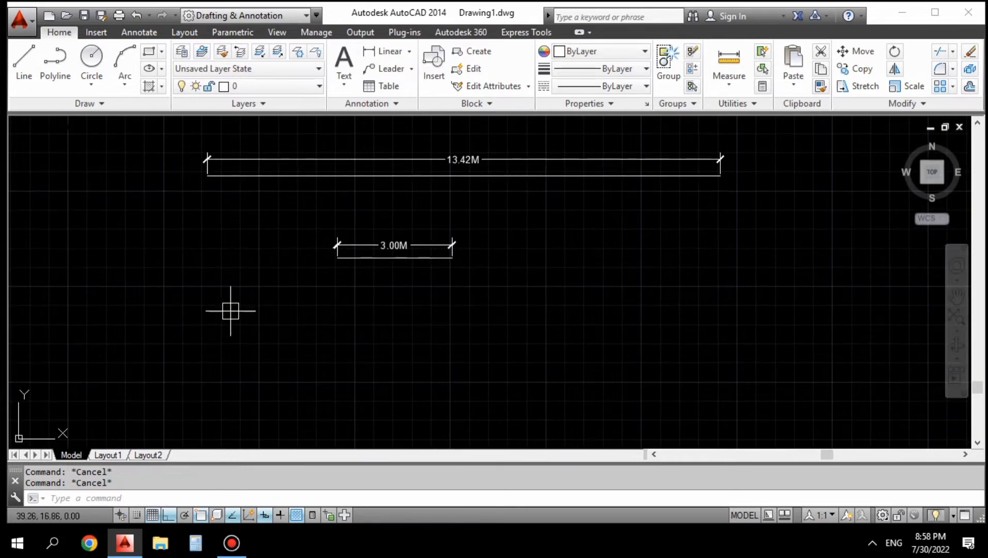
pyautogui.moveTo(358, 275)
pyautogui.mouseDown(button='middle')
pyautogui.moveTo(346, 243)
pyautogui.moveTo(357, 266)
pyautogui.moveTo(305, 316)
pyautogui.mouseUp(button='middle')
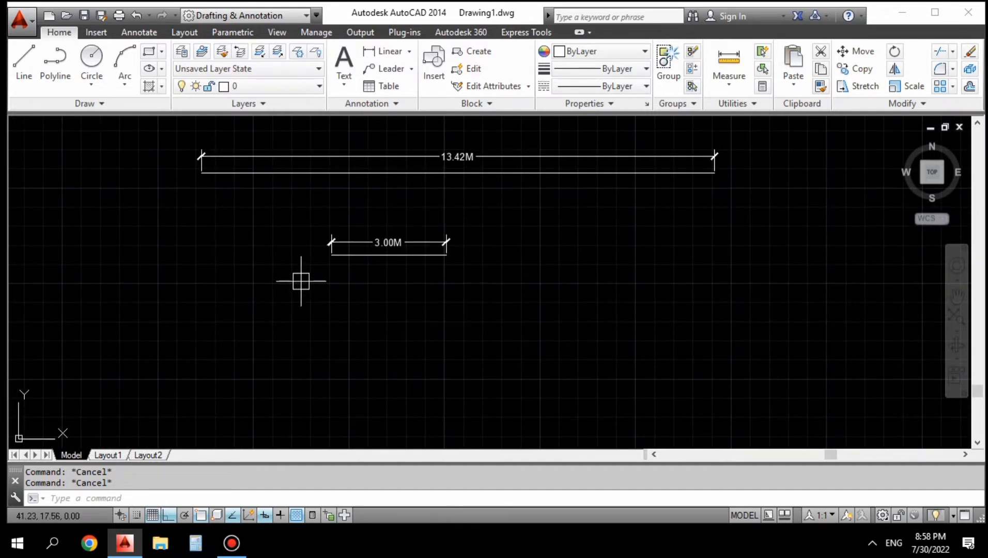
# Open the Layer Properties Manager and drag its top edge up to make it taller
pyautogui.write('LLA')
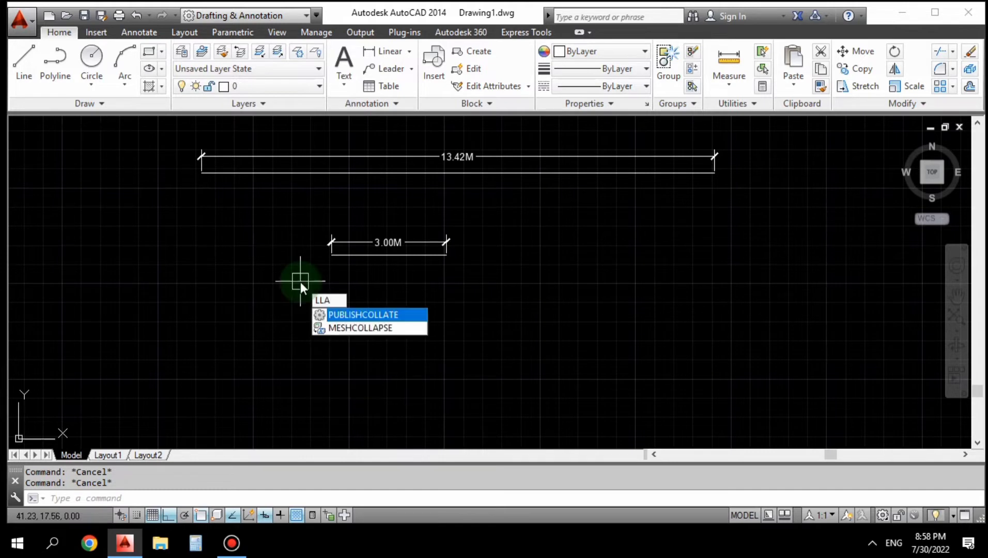
pyautogui.press('BackSpace')
pyautogui.press('BackSpace')
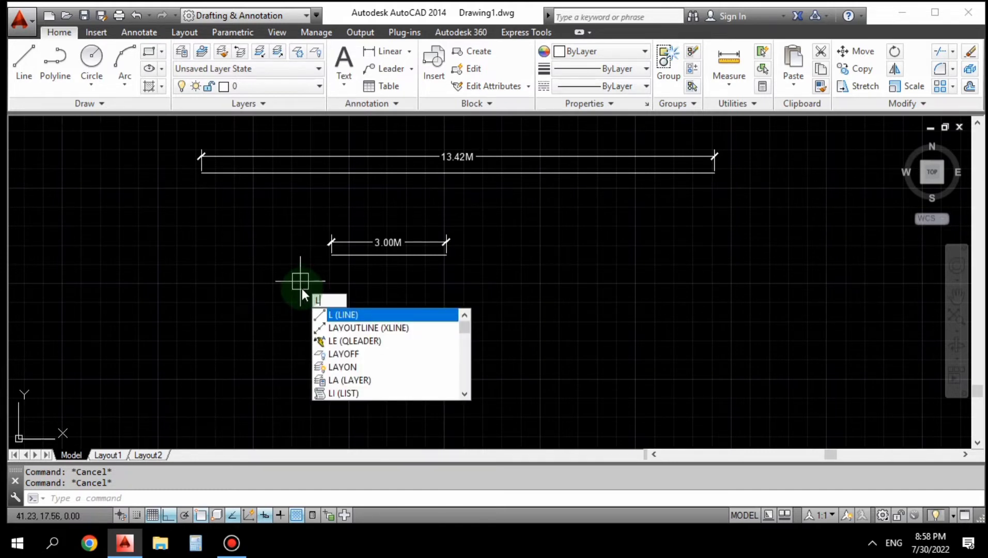
pyautogui.write('A')
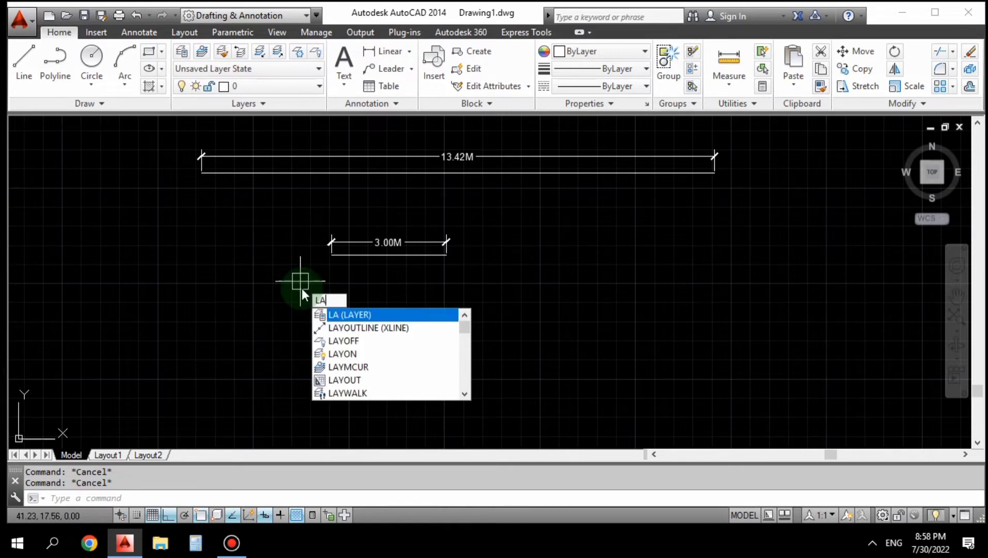
pyautogui.click(360, 315)
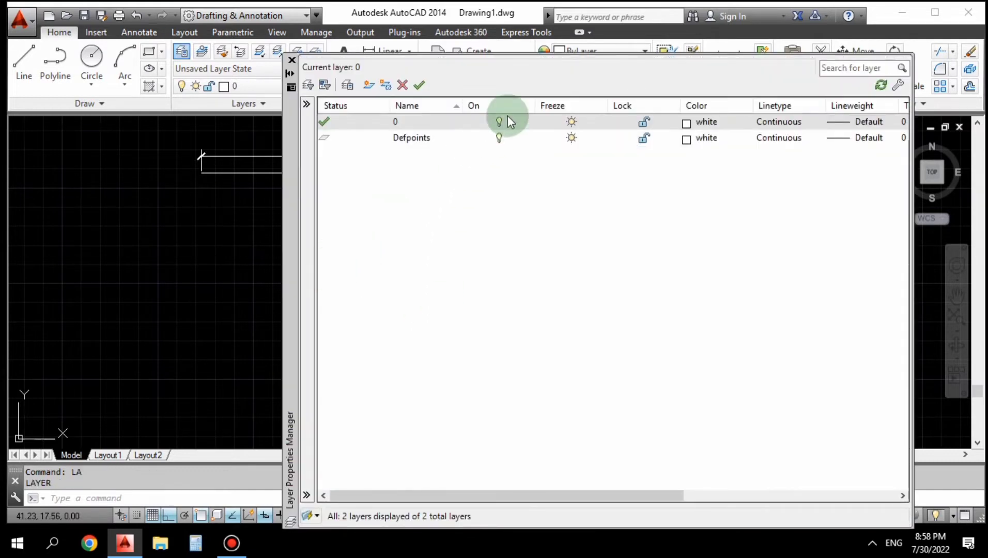
pyautogui.click(509, 120)
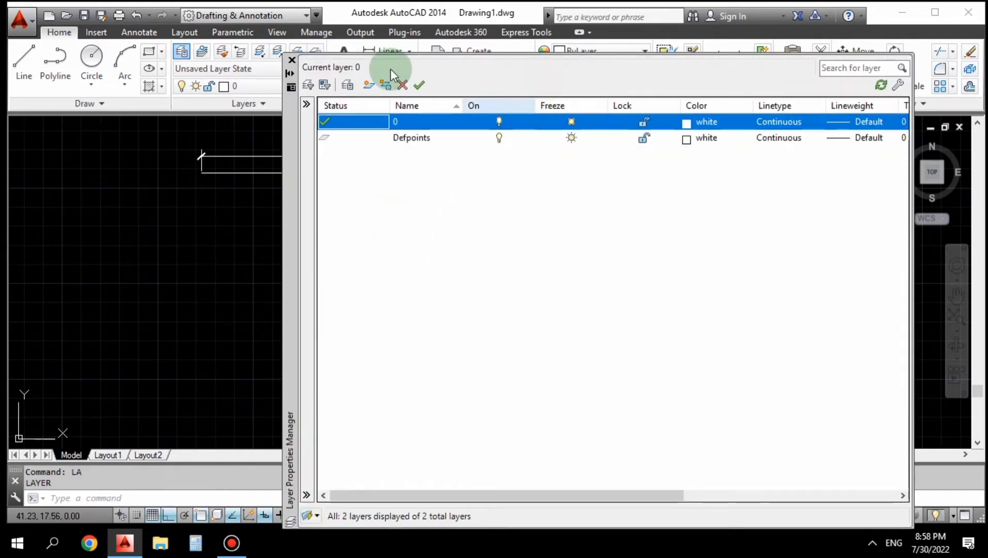
pyautogui.click(659, 68)
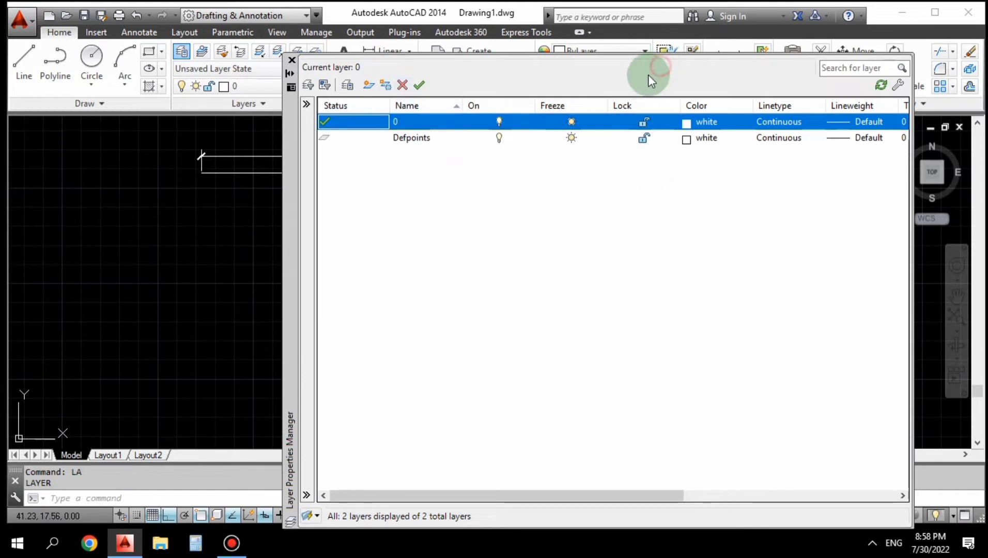
pyautogui.moveTo(617, 56); pyautogui.dragTo(548, 30)
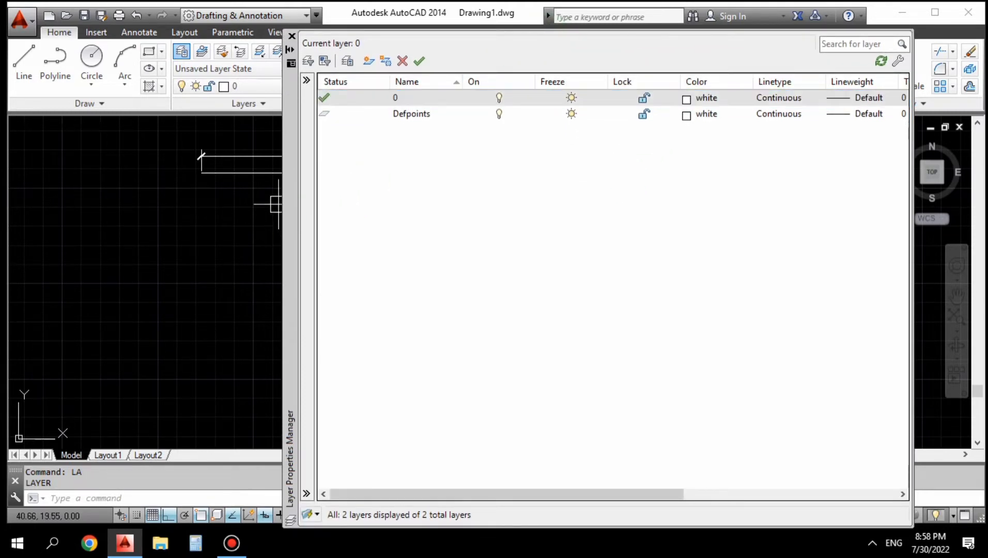
pyautogui.click(324, 147)
# Switch layer 0 off and back on, then bring up the layer list's context menu
pyautogui.click(443, 115)
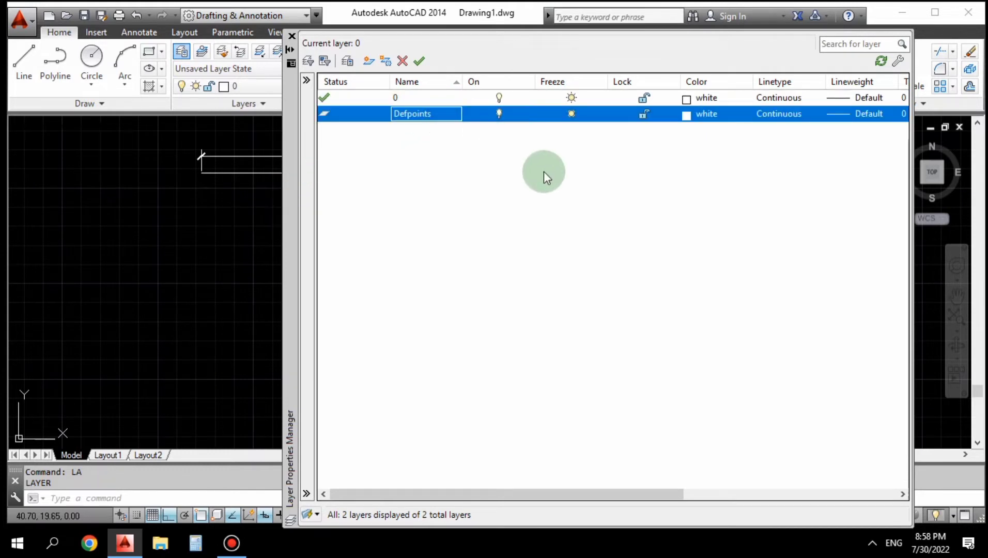
pyautogui.click(406, 115)
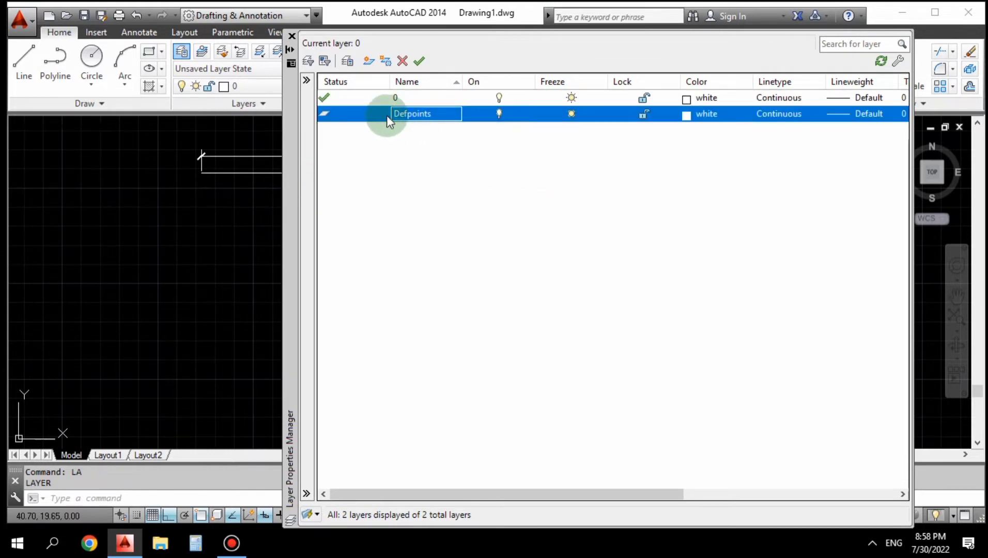
pyautogui.click(408, 97)
pyautogui.click(470, 97)
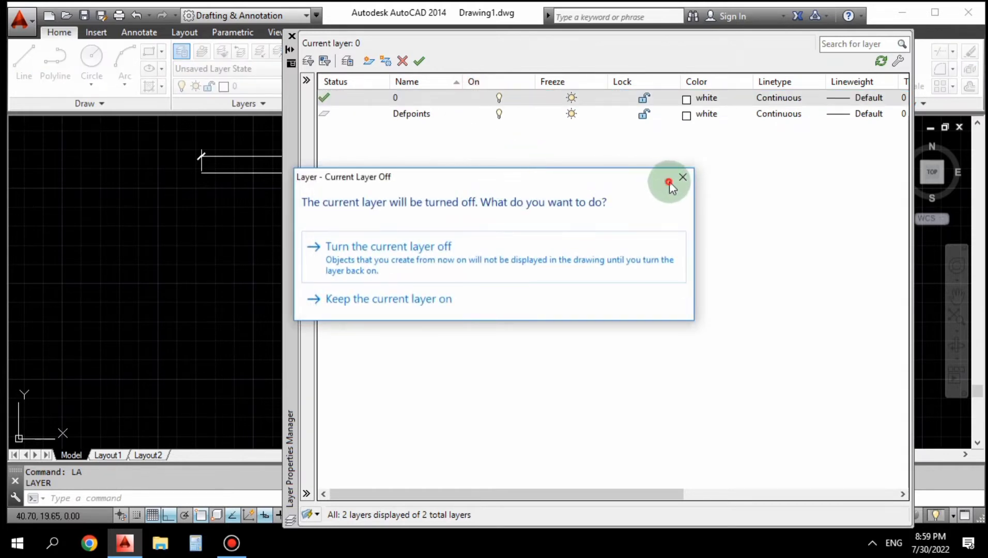
pyautogui.click(681, 178)
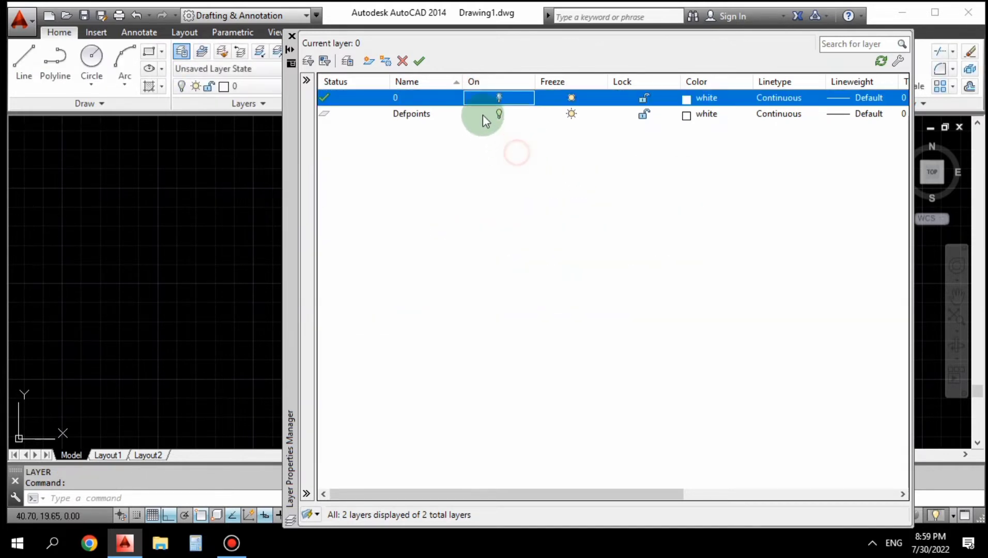
pyautogui.click(499, 98)
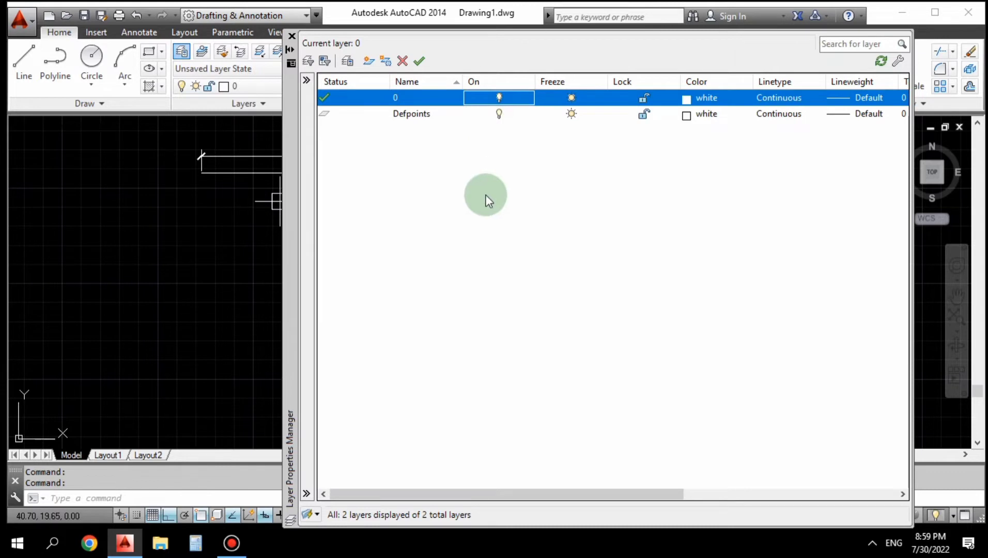
pyautogui.rightClick(631, 176)
pyautogui.click(565, 196)
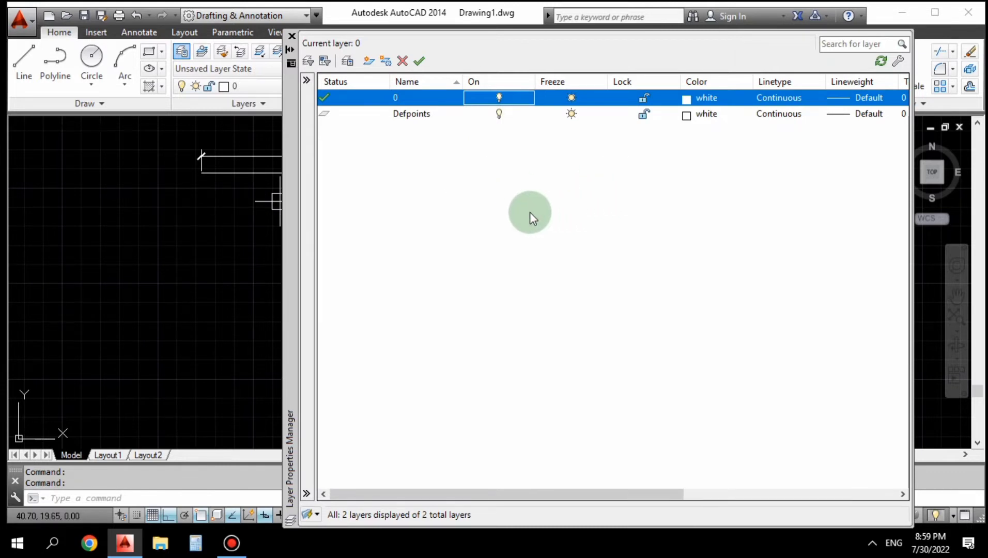
pyautogui.rightClick(569, 196)
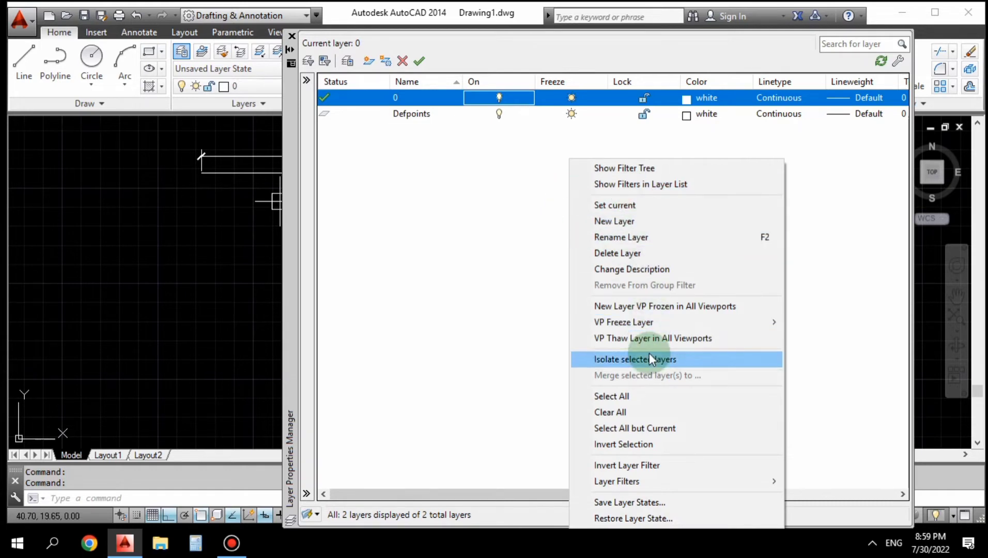
# Create a new layer named WALL and colour it red
pyautogui.click(643, 227)
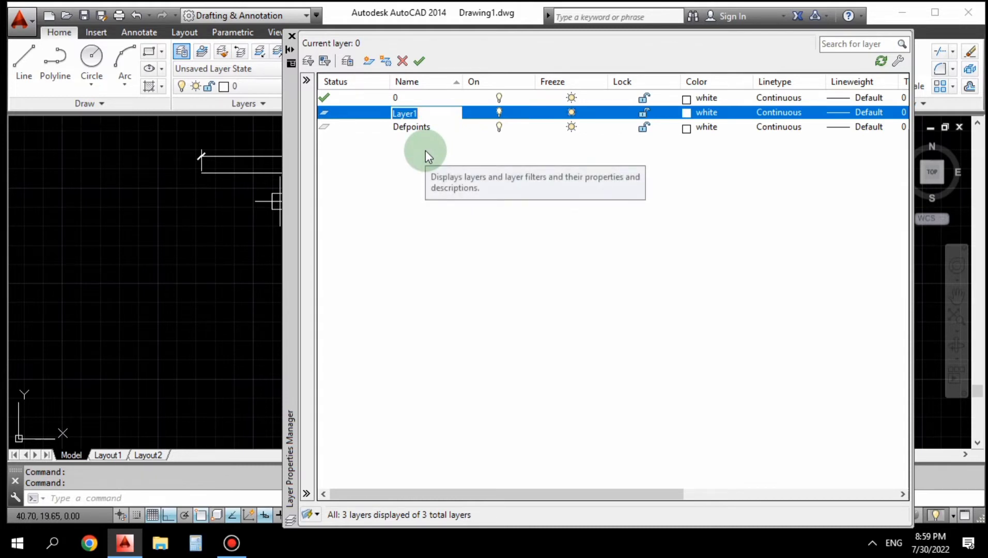
pyautogui.write('WALL')
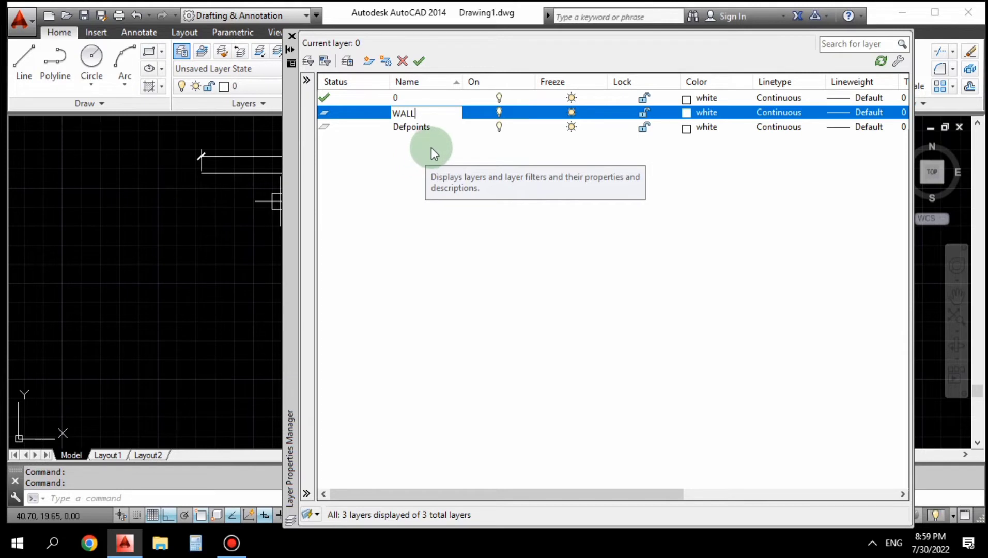
pyautogui.click(688, 112)
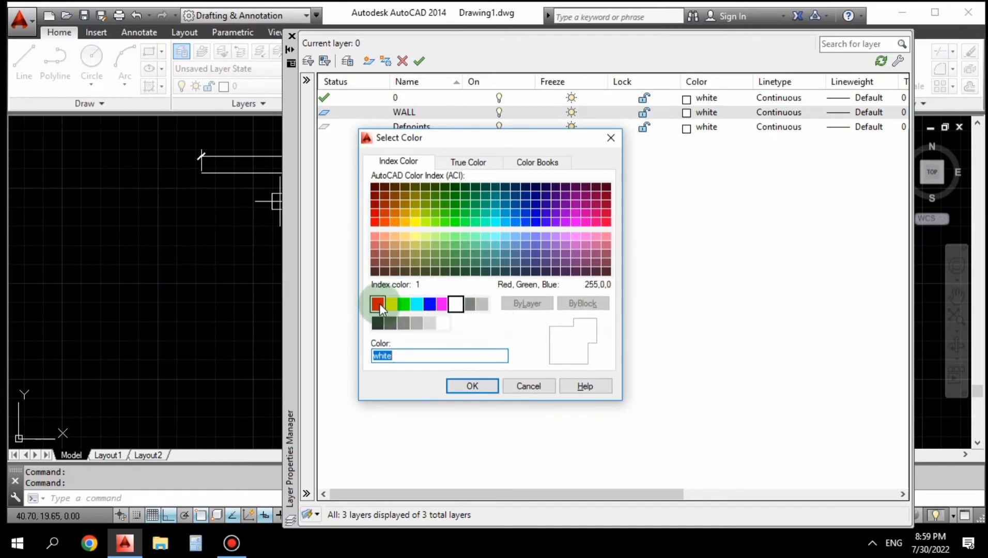
pyautogui.click(378, 303)
pyautogui.click(472, 386)
# Give the WALL layer a Continuous linetype and a 0.30 mm lineweight
pyautogui.click(829, 99)
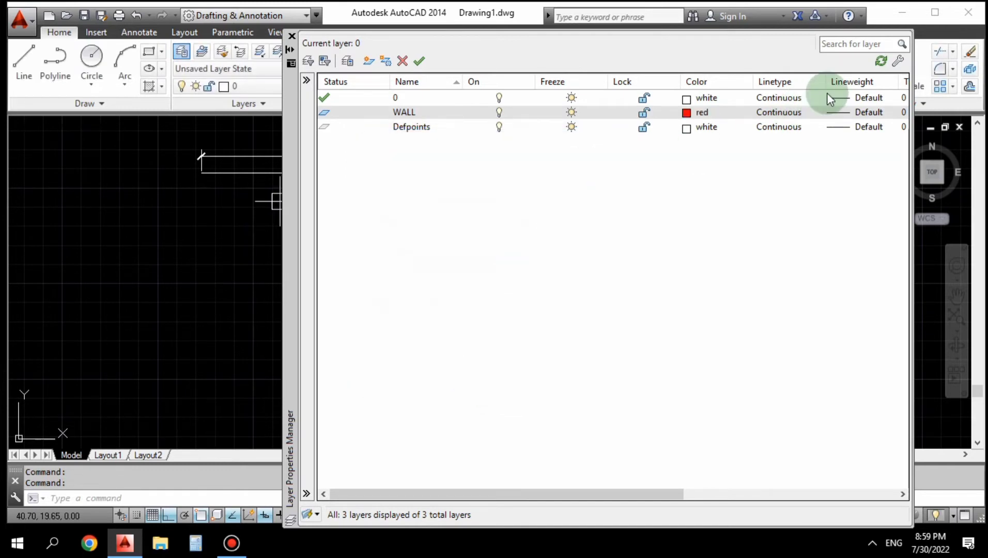
pyautogui.click(776, 112)
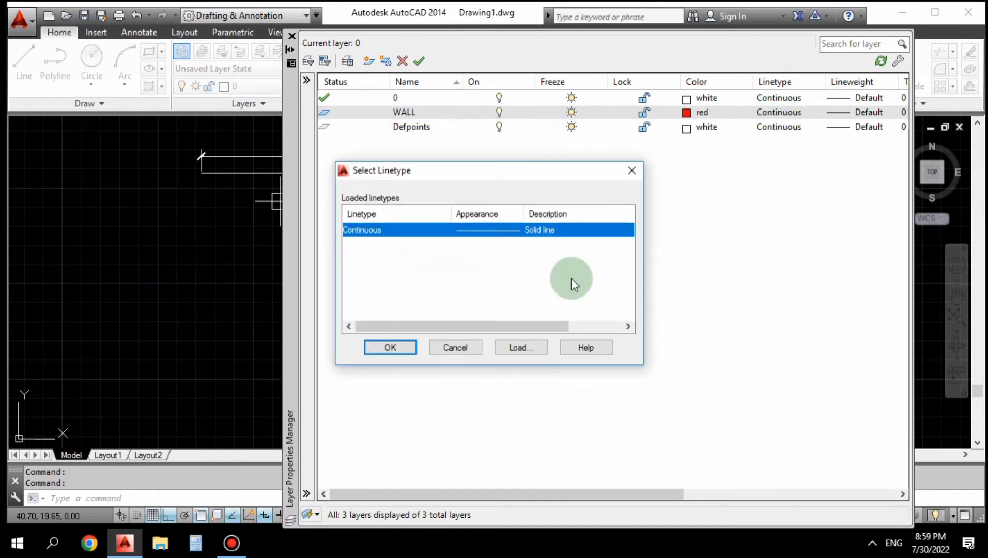
pyautogui.click(410, 354)
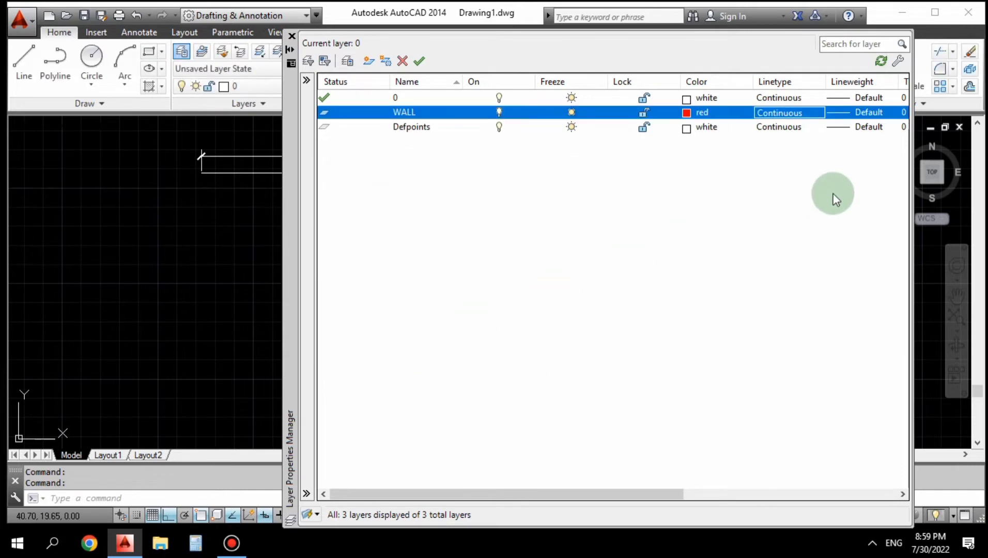
pyautogui.click(856, 112)
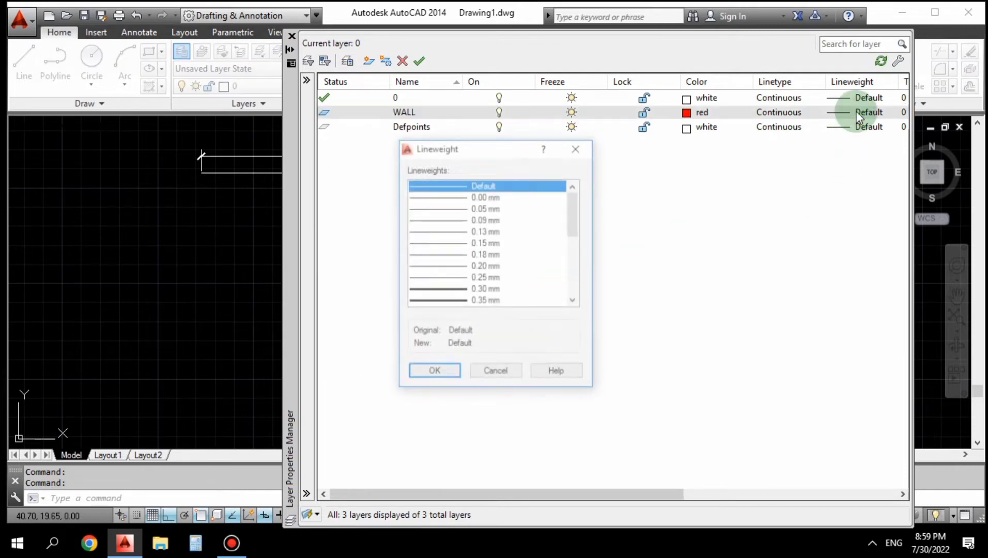
pyautogui.click(464, 290)
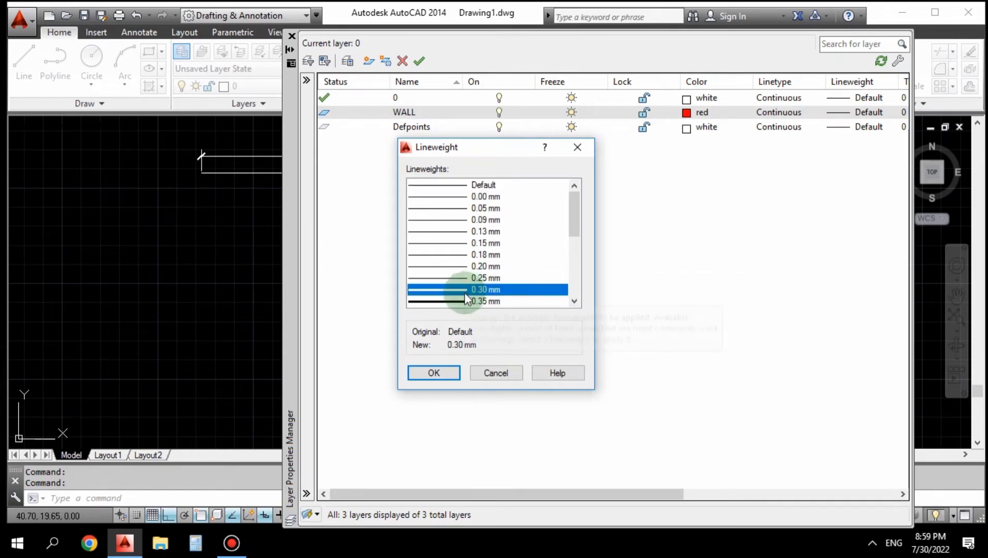
pyautogui.click(449, 376)
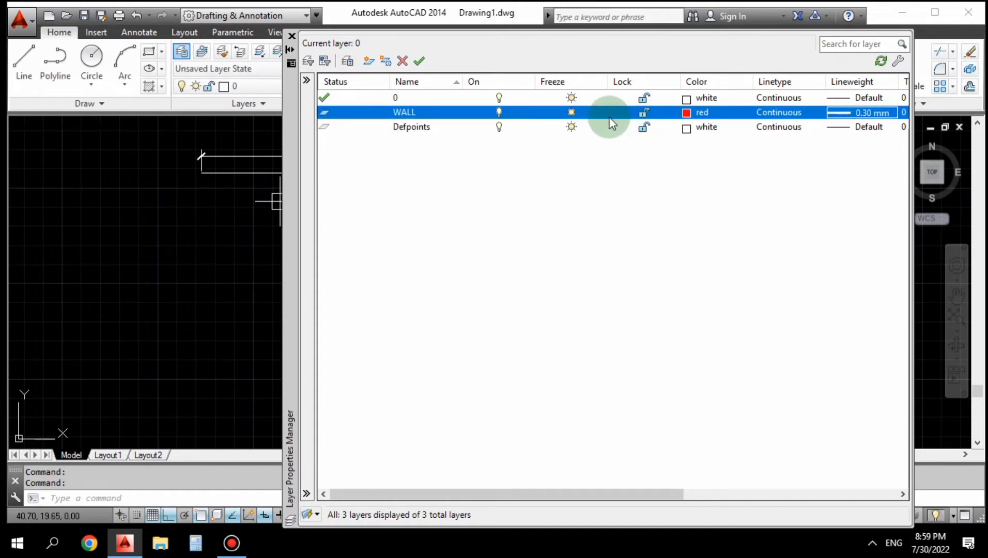
pyautogui.rightClick(500, 260)
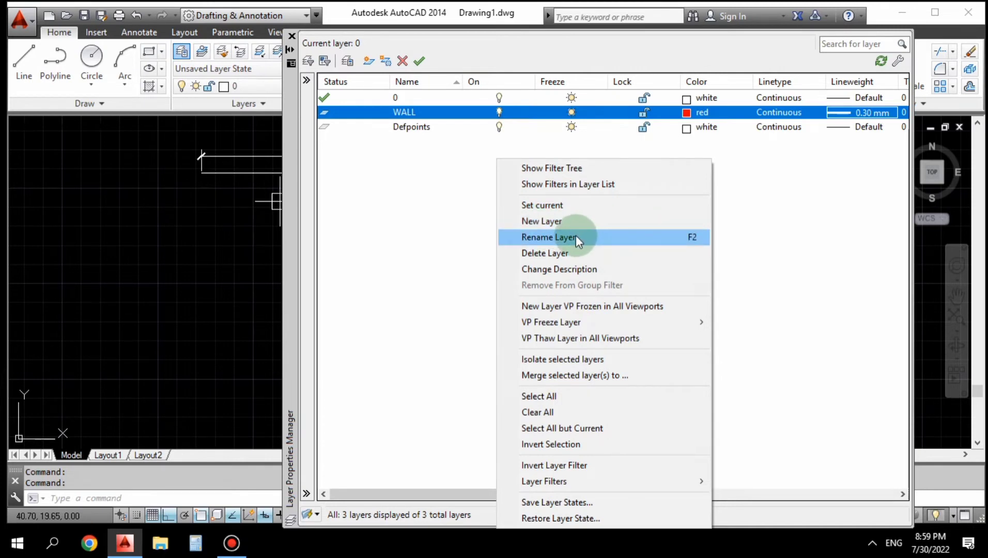
# Add a DOOR layer with brown index colour 27
pyautogui.click(549, 221)
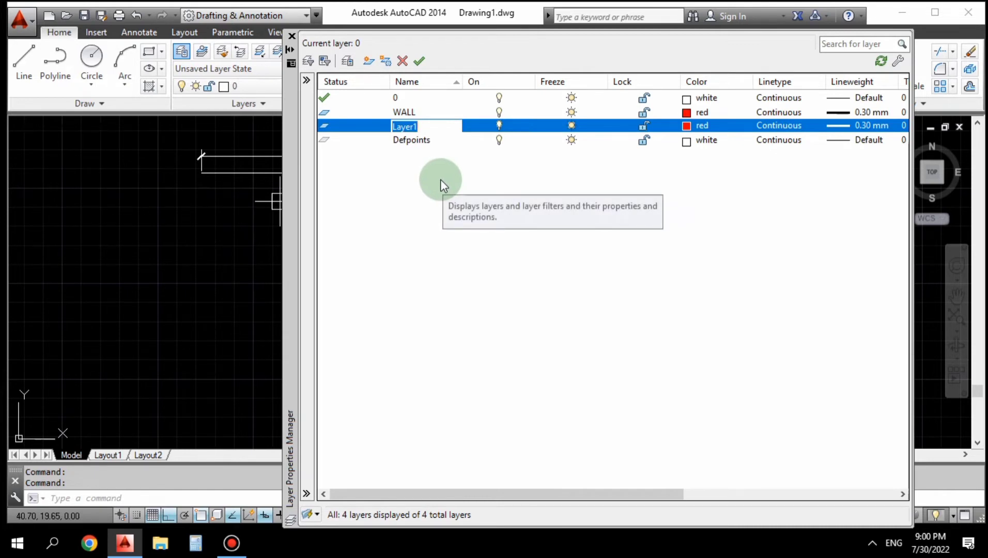
pyautogui.write('DOOR')
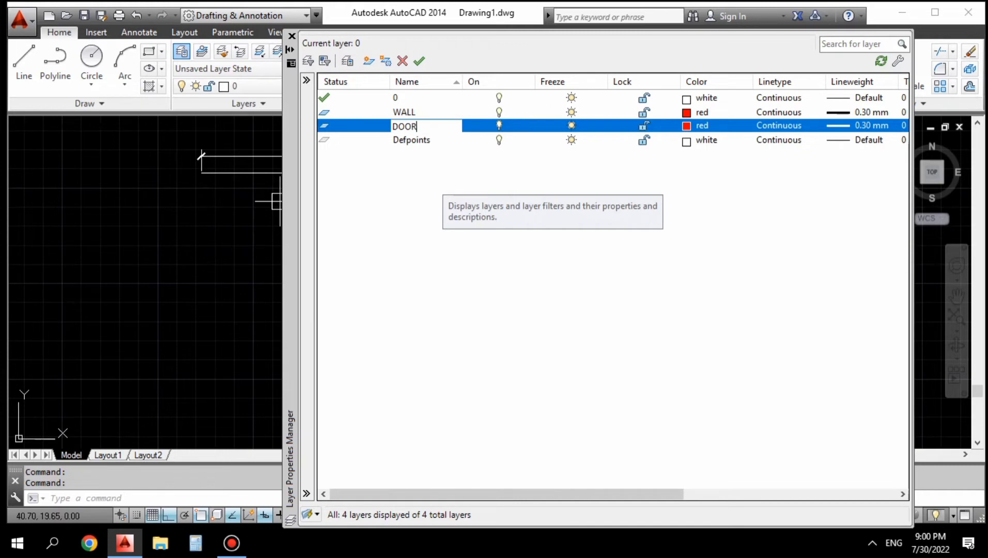
pyautogui.click(697, 124)
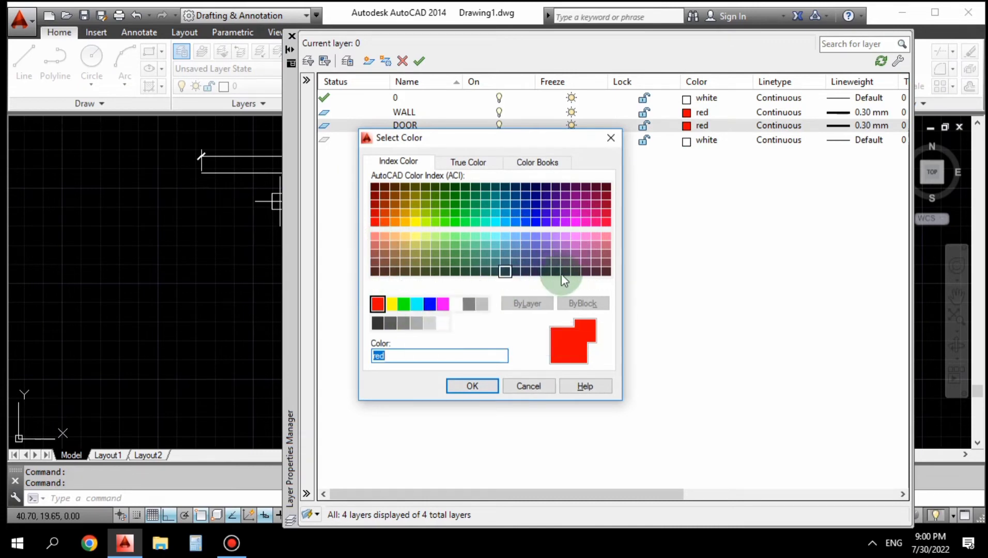
pyautogui.click(383, 264)
pyautogui.click(463, 387)
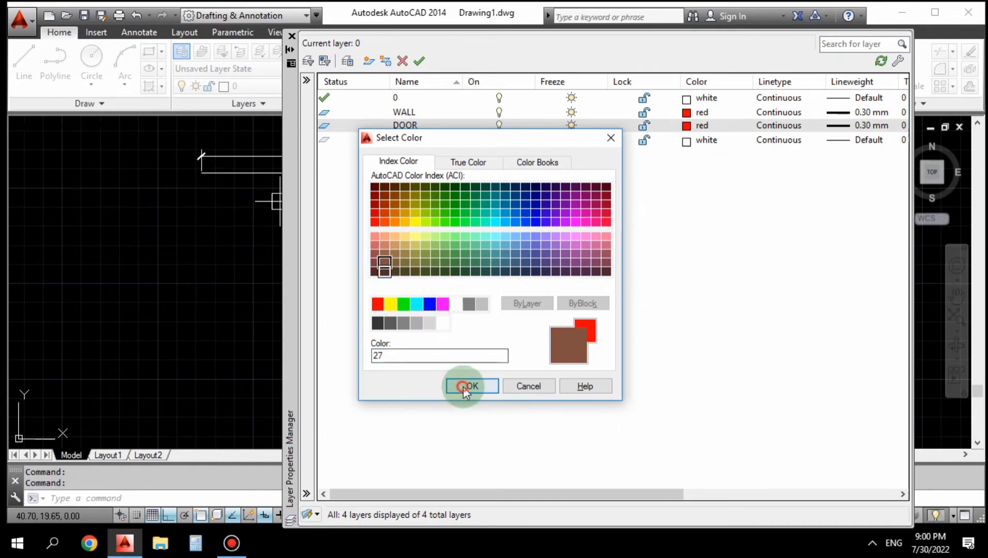
# Add a new WINDOW layer coloured cyan
pyautogui.rightClick(568, 222)
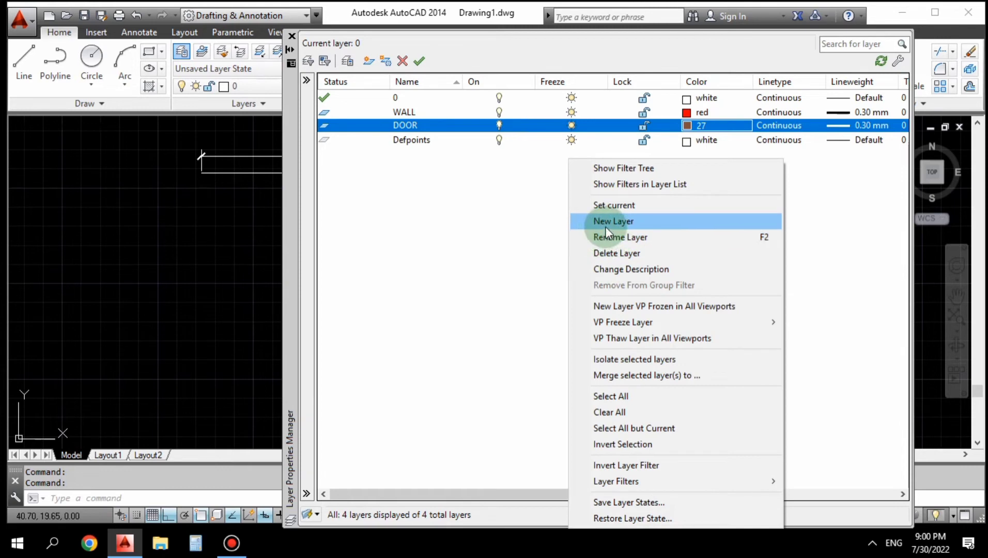
pyautogui.click(605, 221)
pyautogui.write('W')
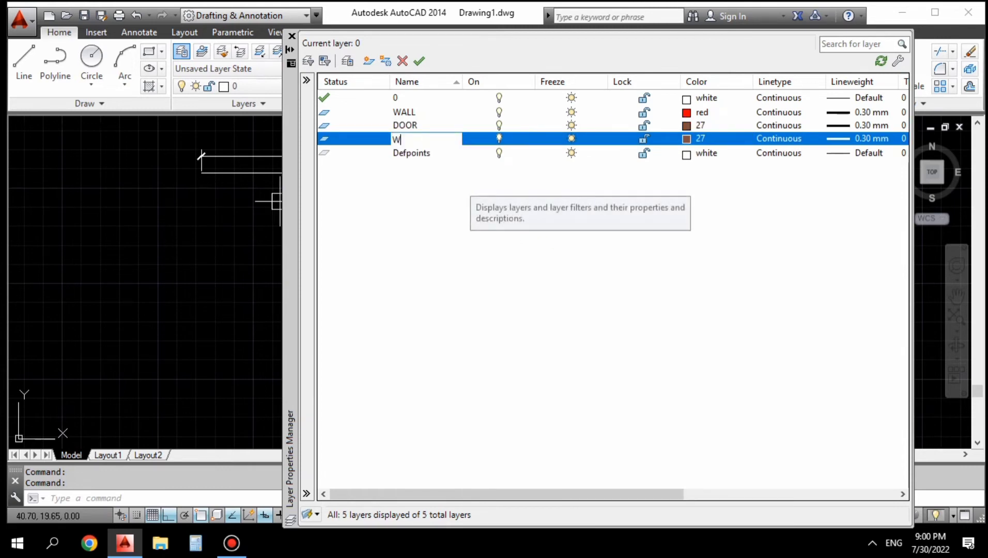
pyautogui.write('INDOW')
pyautogui.click(690, 139)
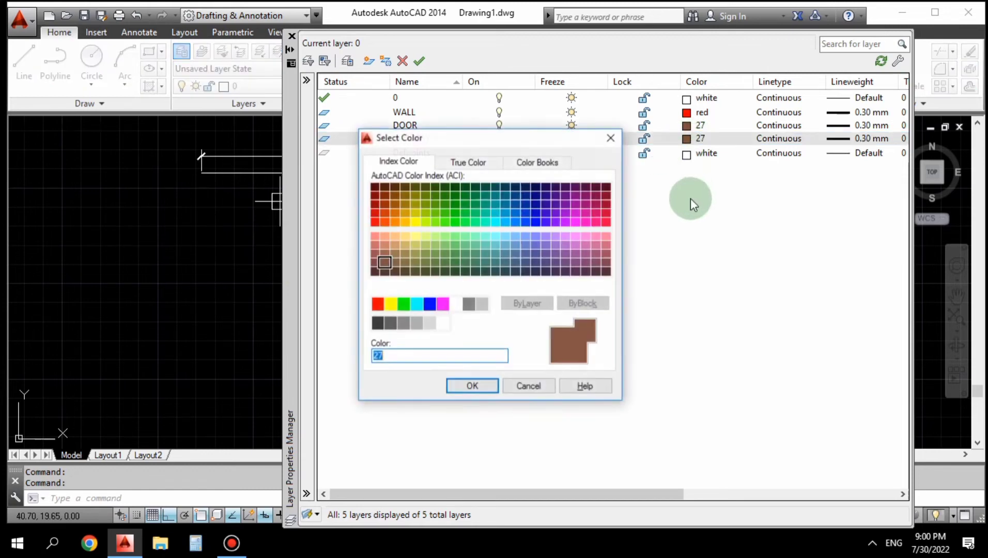
pyautogui.click(419, 307)
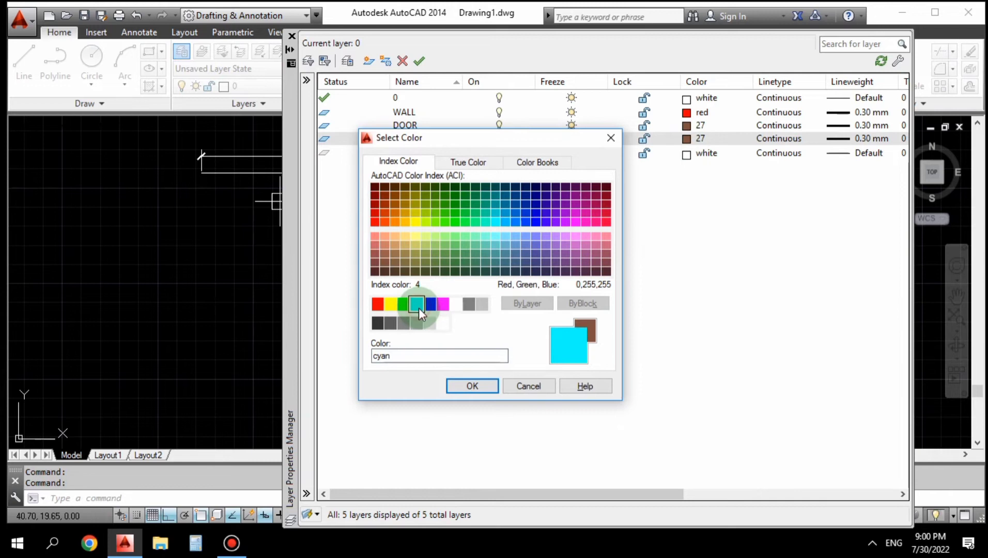
pyautogui.click(473, 386)
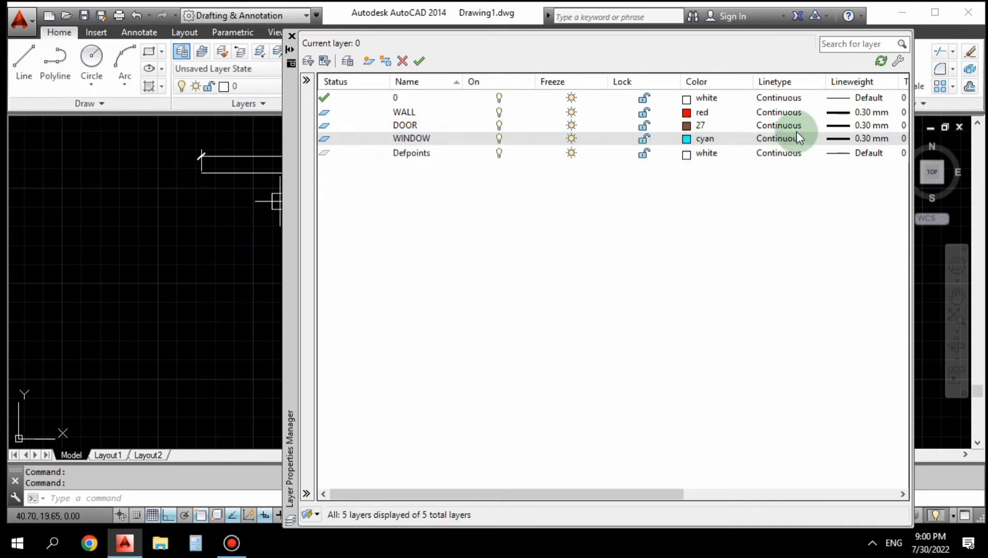
# Set both the DOOR and WINDOW lineweights to 0.15 mm
pyautogui.click(860, 125)
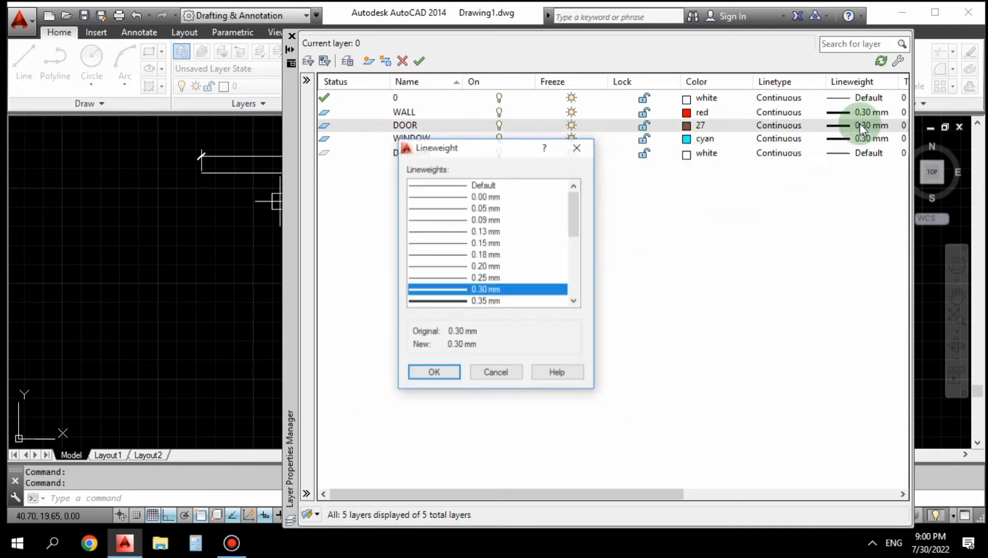
pyautogui.click(469, 245)
pyautogui.click(425, 372)
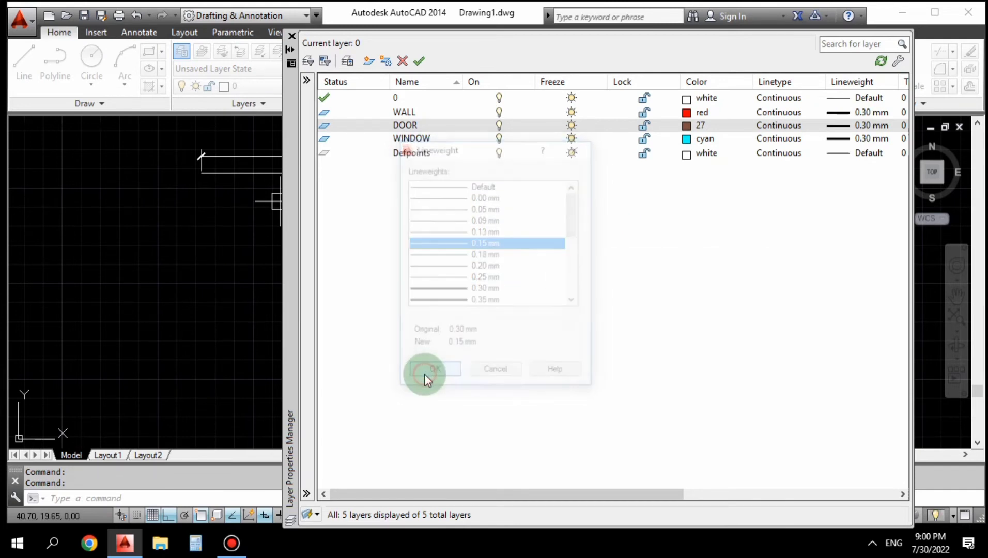
pyautogui.click(860, 138)
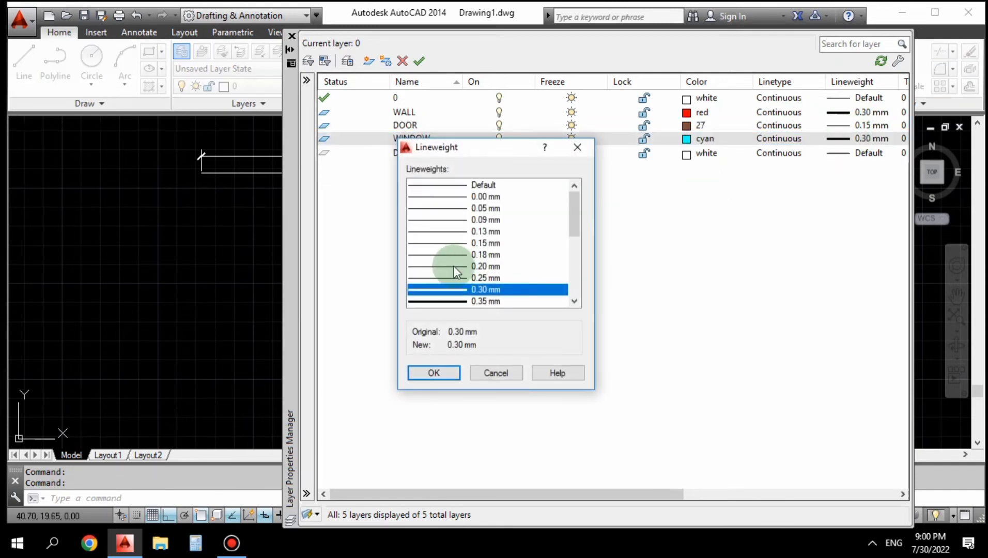
pyautogui.click(474, 245)
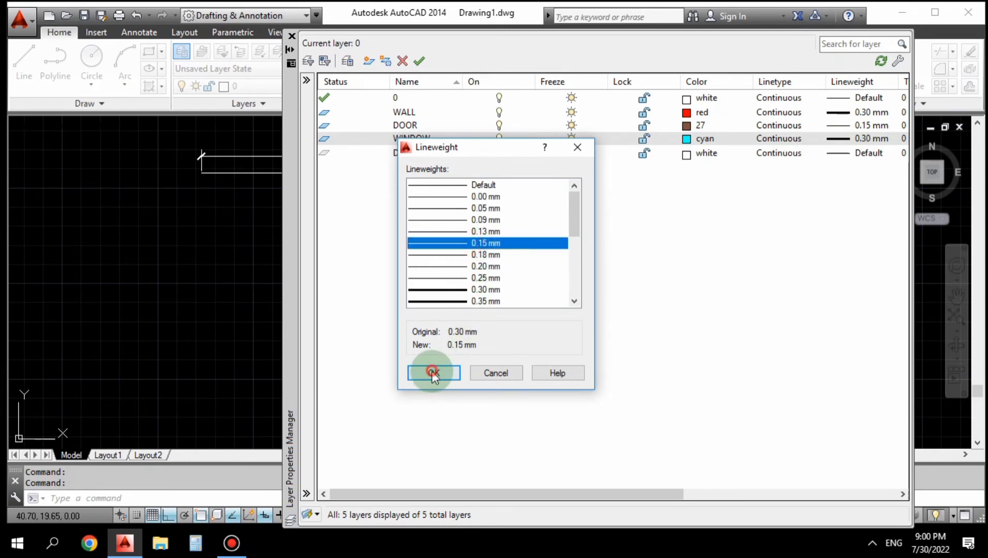
pyautogui.click(433, 373)
pyautogui.rightClick(500, 221)
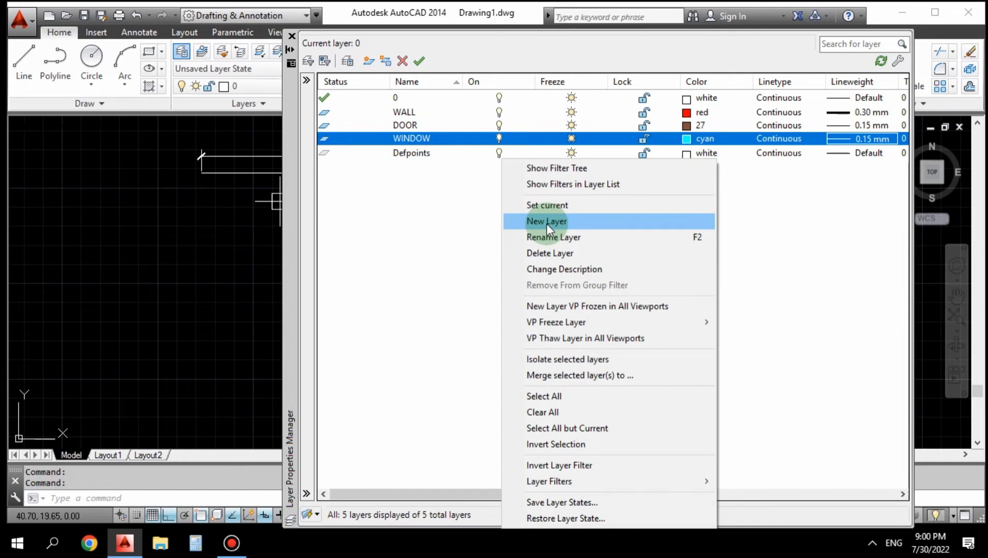
# Make WINDOW the current layer and close the Layer Properties Manager
pyautogui.click(492, 224)
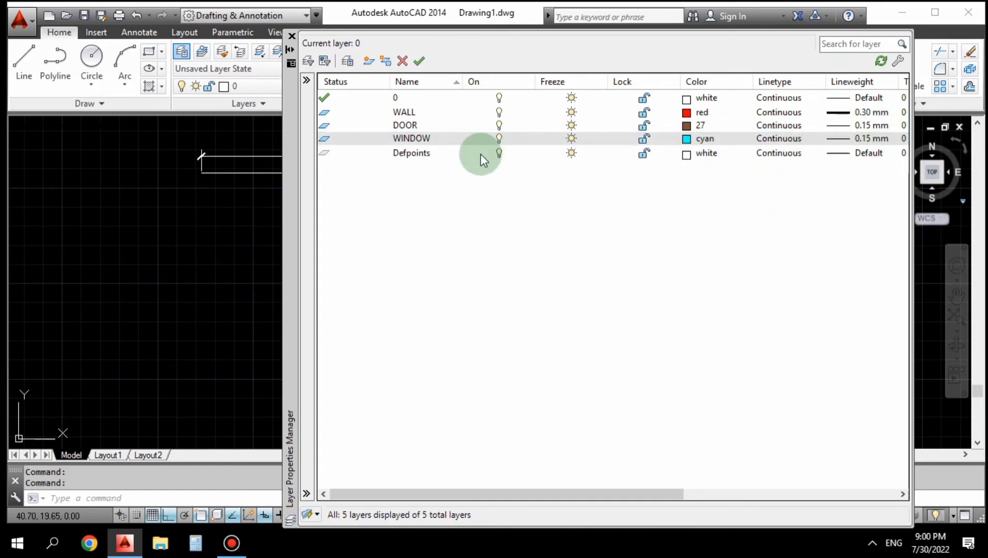
pyautogui.click(419, 63)
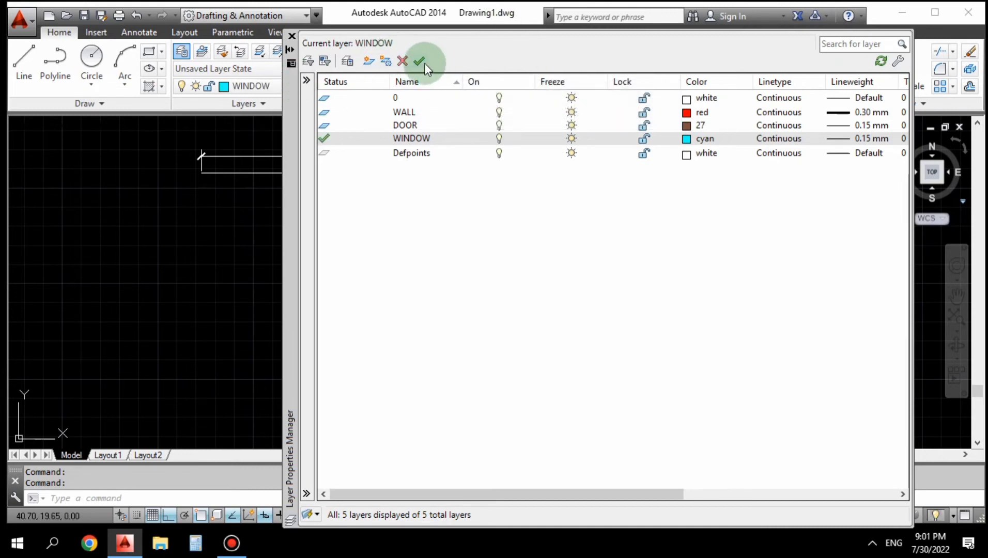
pyautogui.click(292, 36)
pyautogui.press('Escape')
pyautogui.press('Escape')
pyautogui.moveTo(457, 282)
pyautogui.mouseDown(button='middle')
pyautogui.moveTo(395, 264)
pyautogui.moveTo(394, 241)
pyautogui.mouseUp(button='middle')
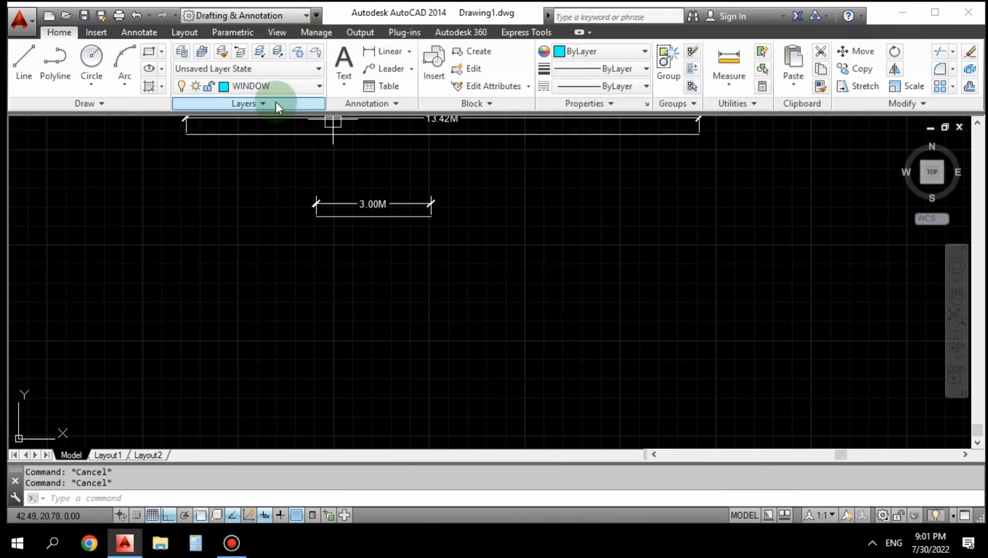
# Switch the current layer to WALL
pyautogui.click(276, 87)
pyautogui.scroll(4, 264, 221)
pyautogui.click(252, 157)
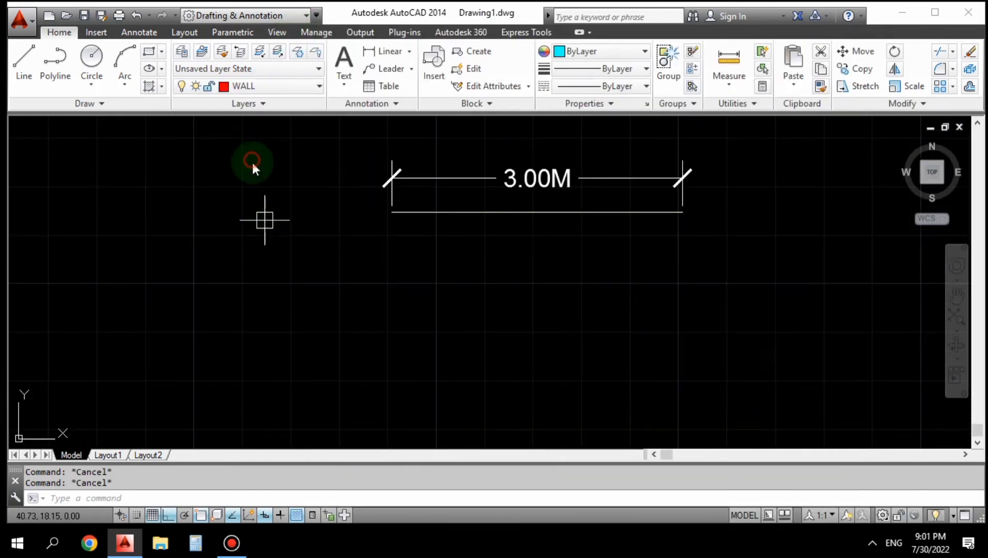
pyautogui.moveTo(407, 299); pyautogui.dragTo(382, 286, button='middle')
# Draw the wall polyline with a 3-unit top, 6-unit right side and a bottom edge
pyautogui.write('PL')
pyautogui.press('Return')
pyautogui.click(392, 264)
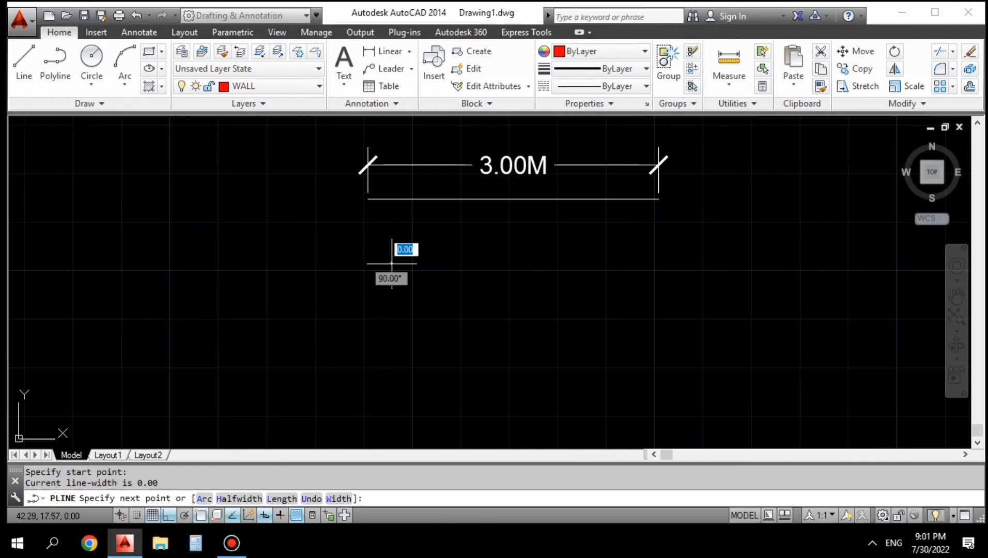
pyautogui.write('3')
pyautogui.press('Return')
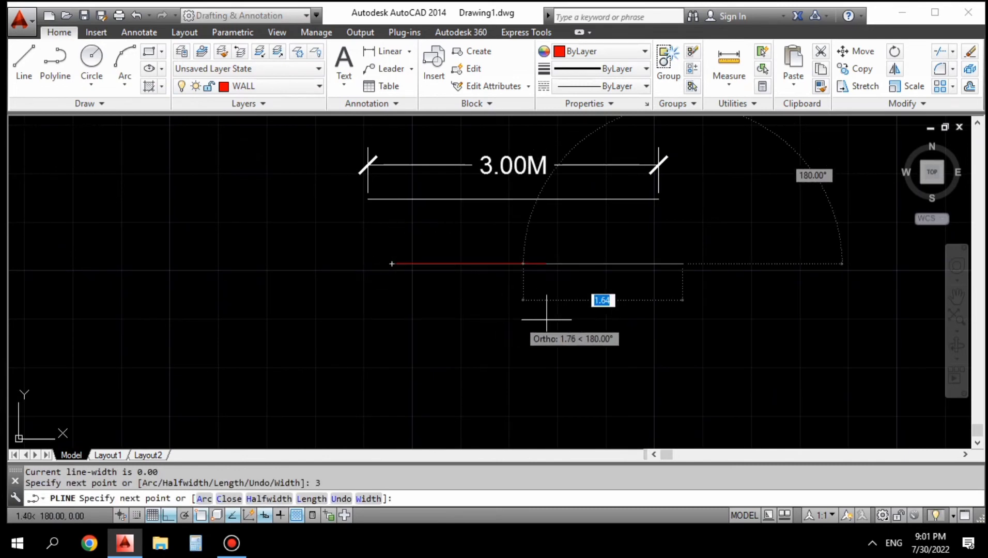
pyautogui.moveTo(700, 381); pyautogui.dragTo(677, 335, button='middle')
pyautogui.write('6')
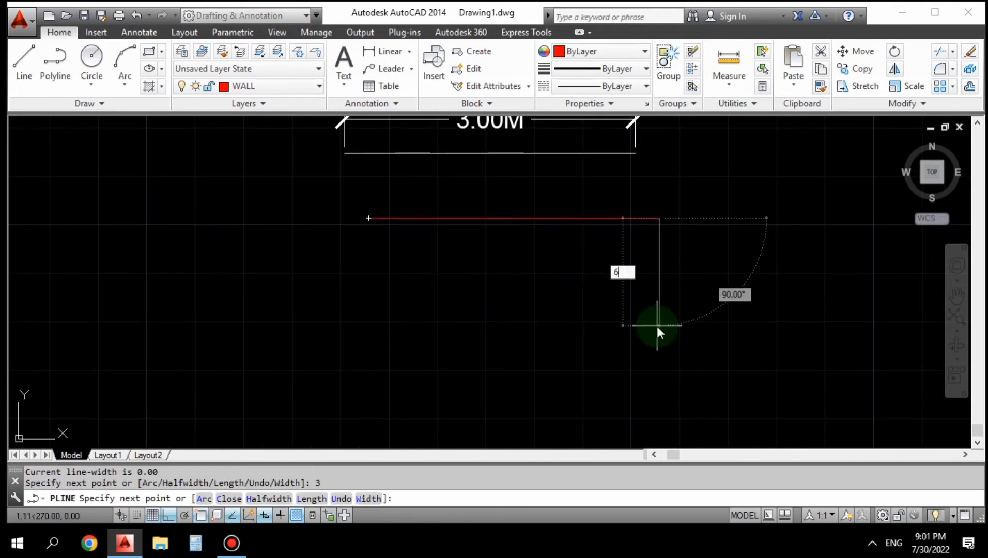
pyautogui.press('Return')
pyautogui.scroll(-4, 568, 294)
pyautogui.scroll(-4, 483, 317)
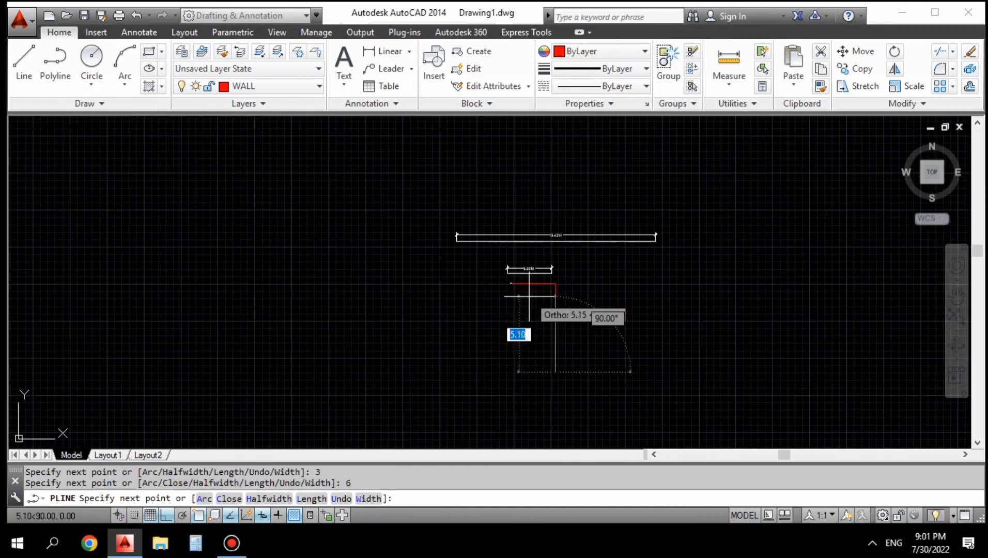
pyautogui.click(476, 372)
pyautogui.press('Escape')
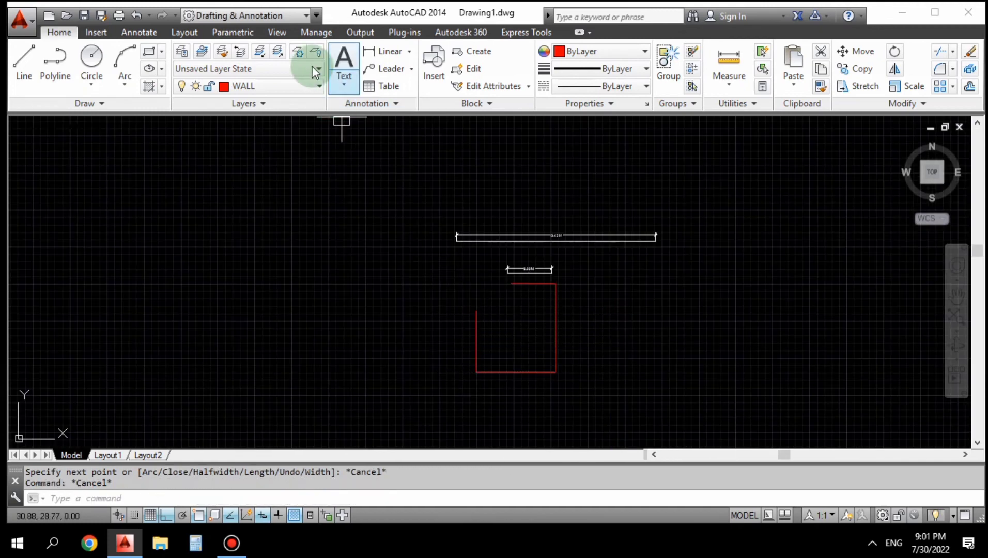
# Switch the current layer back to WINDOW
pyautogui.click(279, 83)
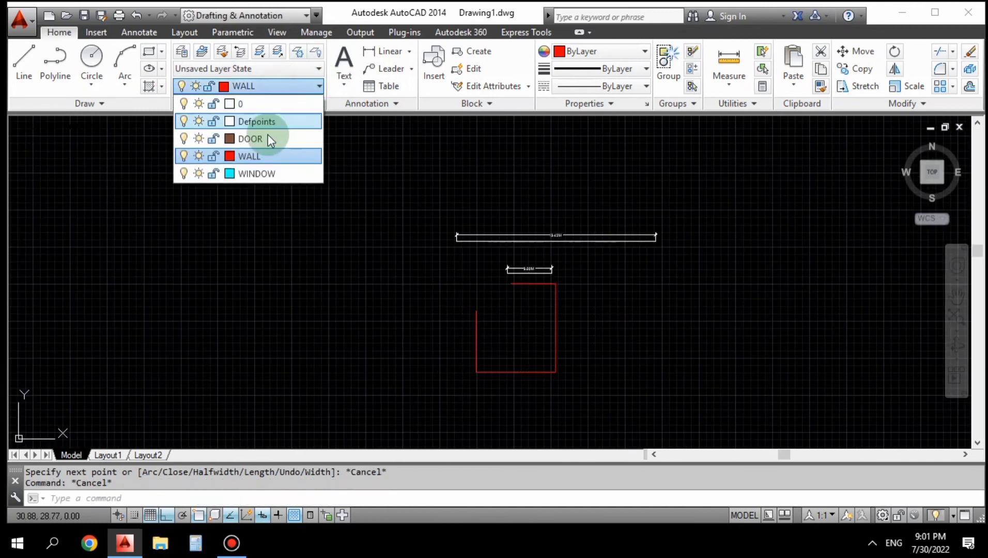
pyautogui.click(251, 173)
pyautogui.scroll(2, 556, 370)
# Draw a closed cyan window rectangle polyline inside the red wall outline
pyautogui.write('PL')
pyautogui.press('Return')
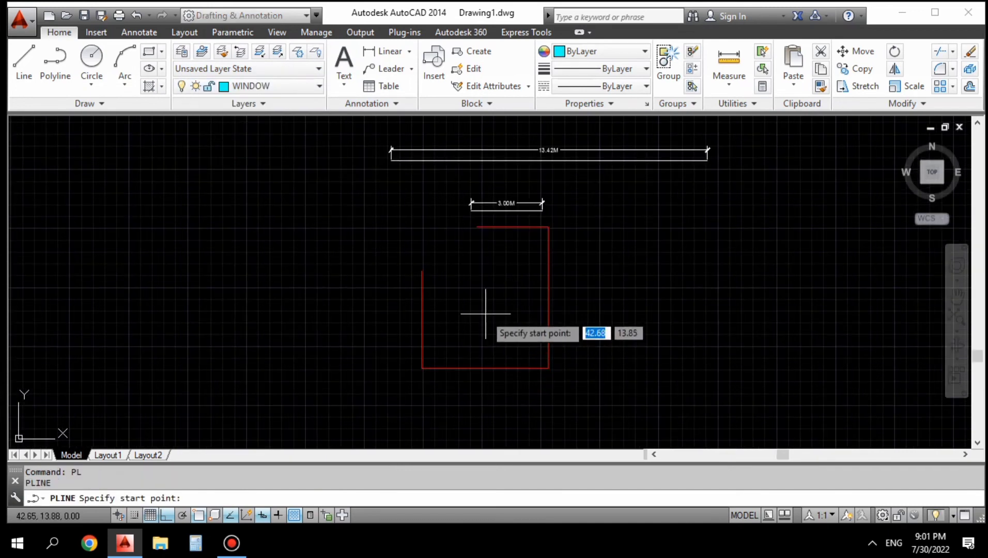
pyautogui.click(445, 307)
pyautogui.scroll(2, 520, 316)
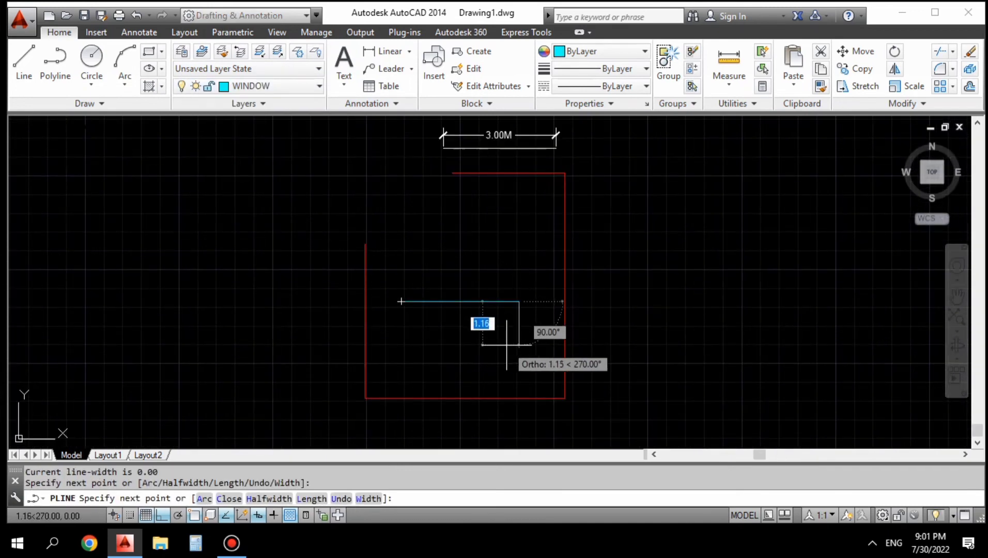
pyautogui.click(518, 338)
pyautogui.click(519, 345)
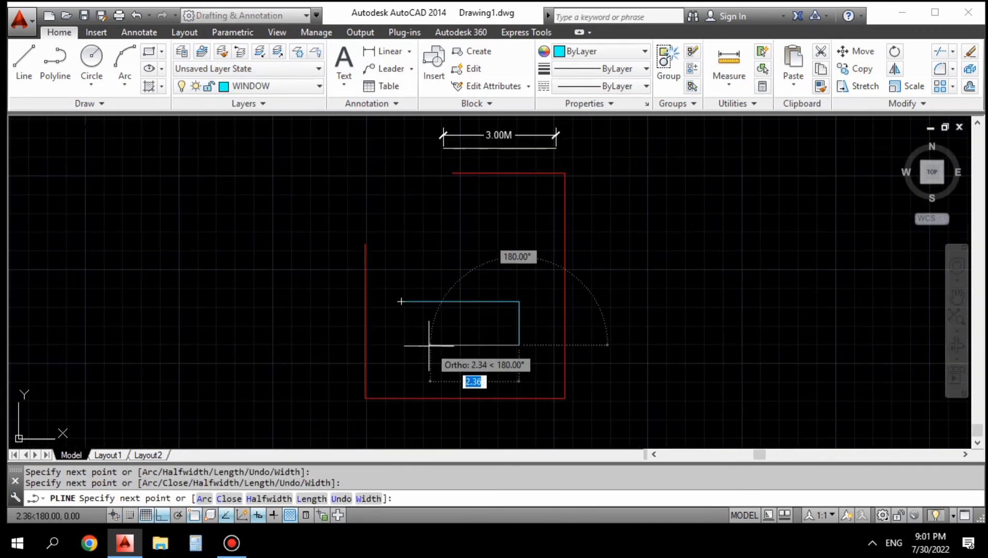
pyautogui.click(399, 345)
pyautogui.click(401, 302)
pyautogui.press('Escape')
pyautogui.press('Escape')
# Pan and zoom to review the window rectangle within the wall outline
pyautogui.scroll(-5, 536, 269)
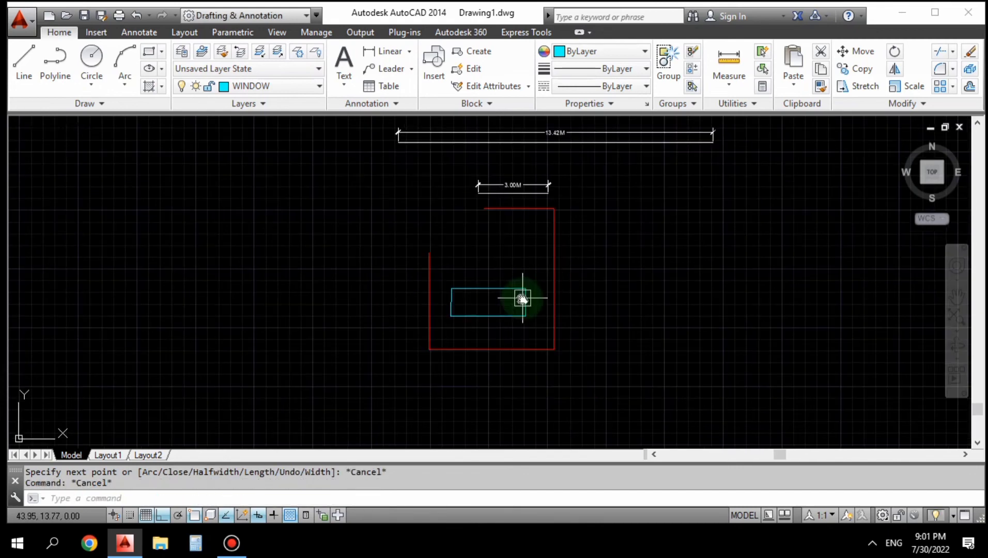
pyautogui.scroll(-1, 522, 292)
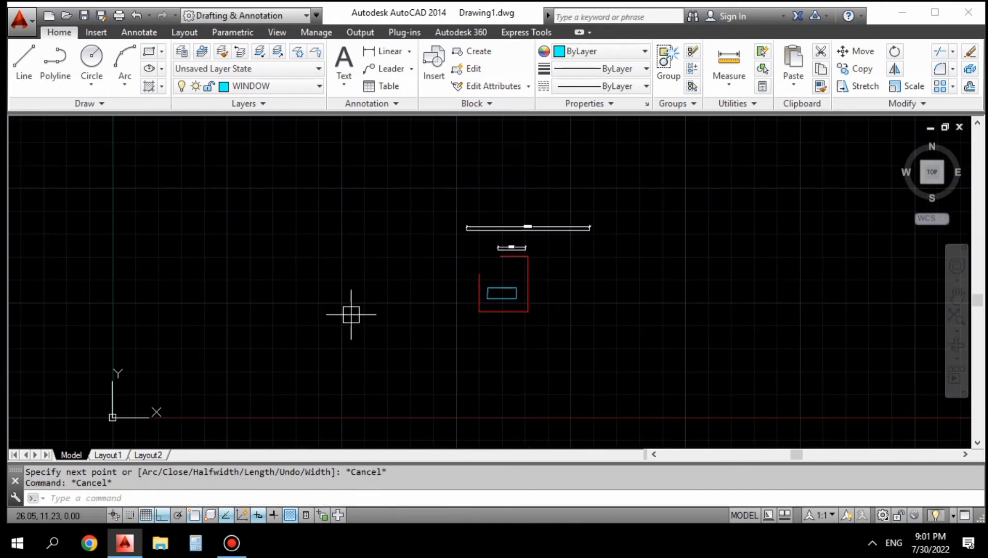
pyautogui.moveTo(502, 299); pyautogui.dragTo(473, 297, button='middle')
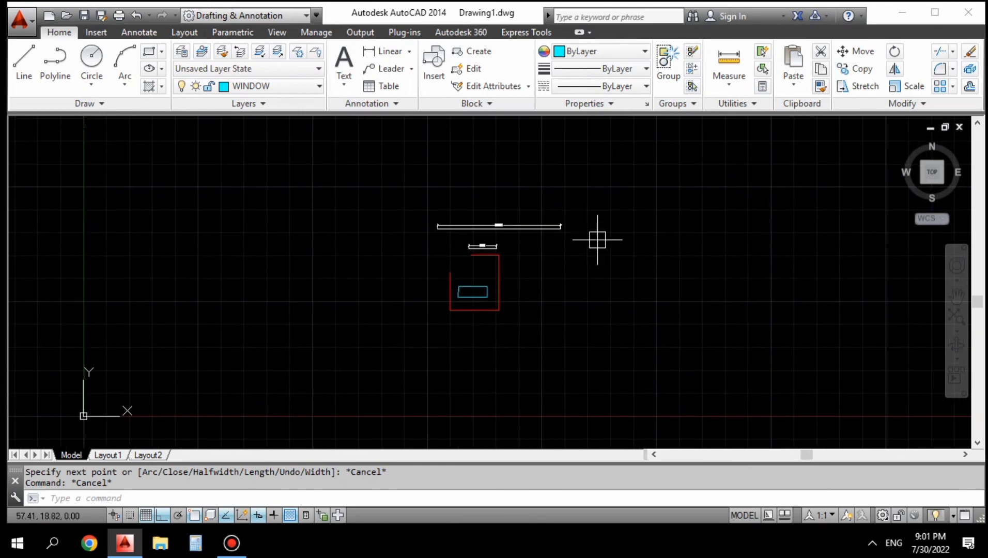
pyautogui.scroll(2, 536, 274)
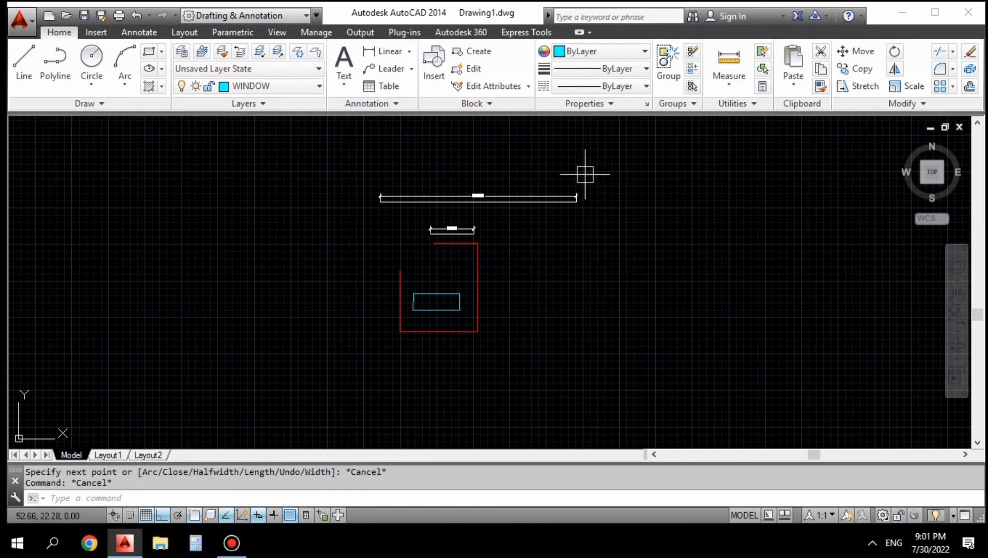
pyautogui.moveTo(463, 279); pyautogui.dragTo(451, 256, button='middle')
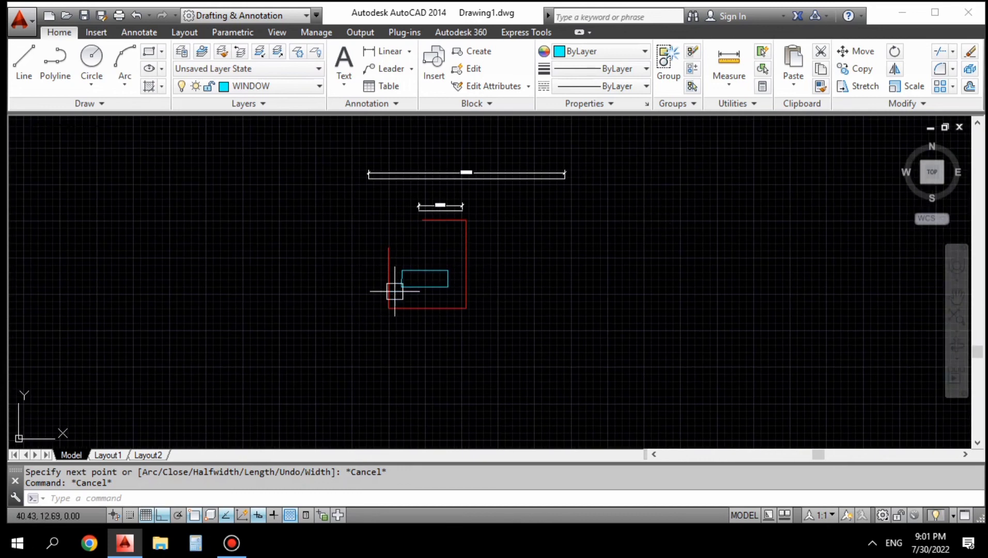
pyautogui.moveTo(422, 327); pyautogui.dragTo(424, 342, button='middle')
pyautogui.moveTo(480, 296); pyautogui.dragTo(443, 339, button='middle')
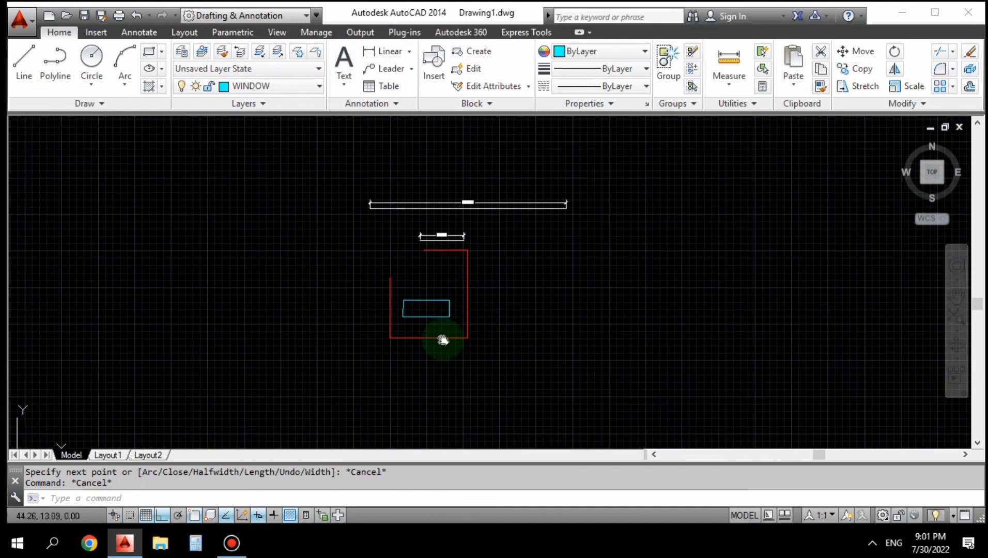
# Clear any pending command and bring the Bandicam recorder window to the front
pyautogui.press('Escape')
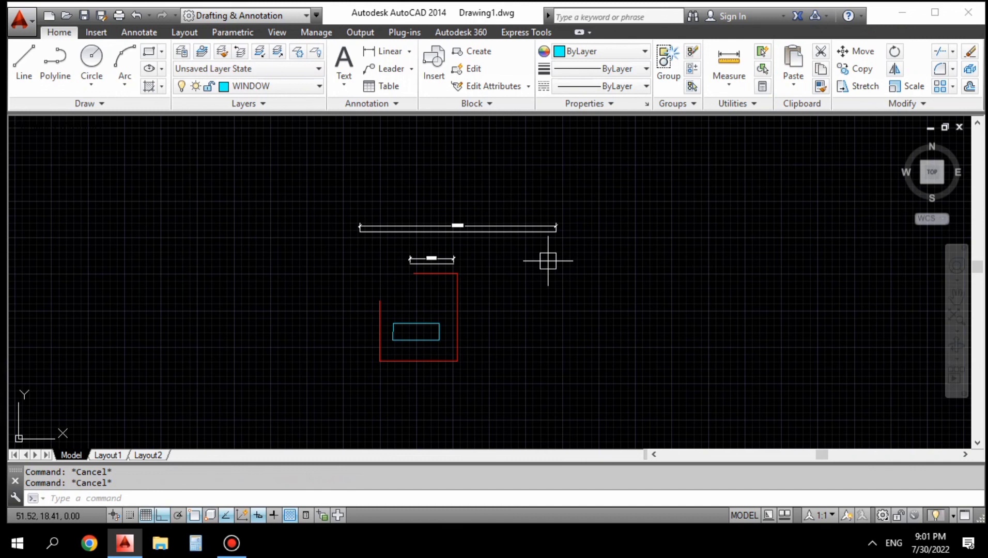
pyautogui.click(957, 16)
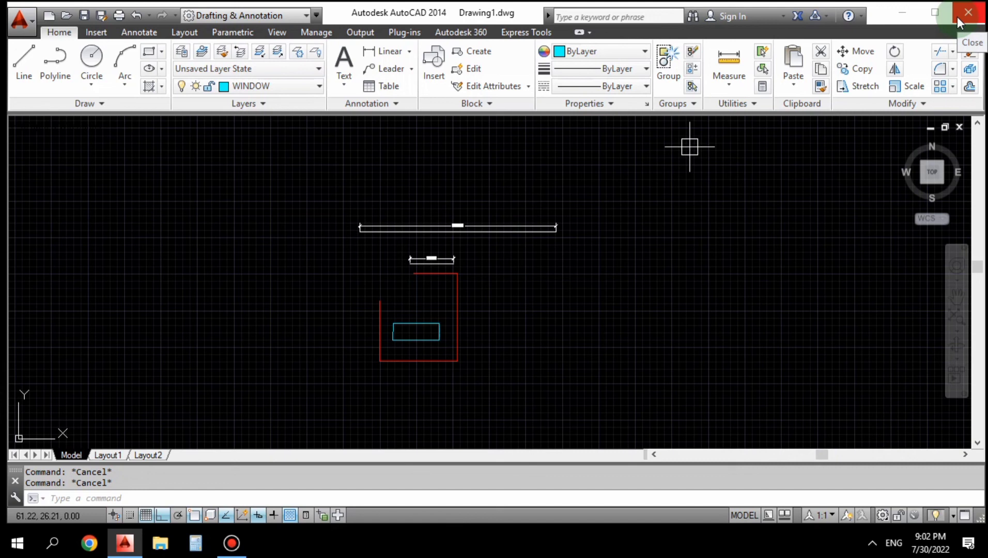
pyautogui.click(222, 549)
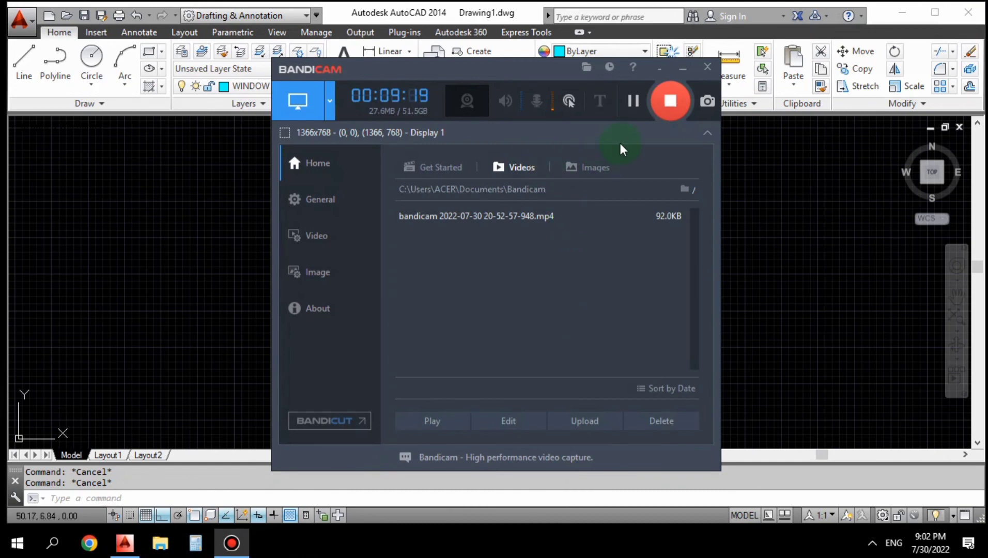